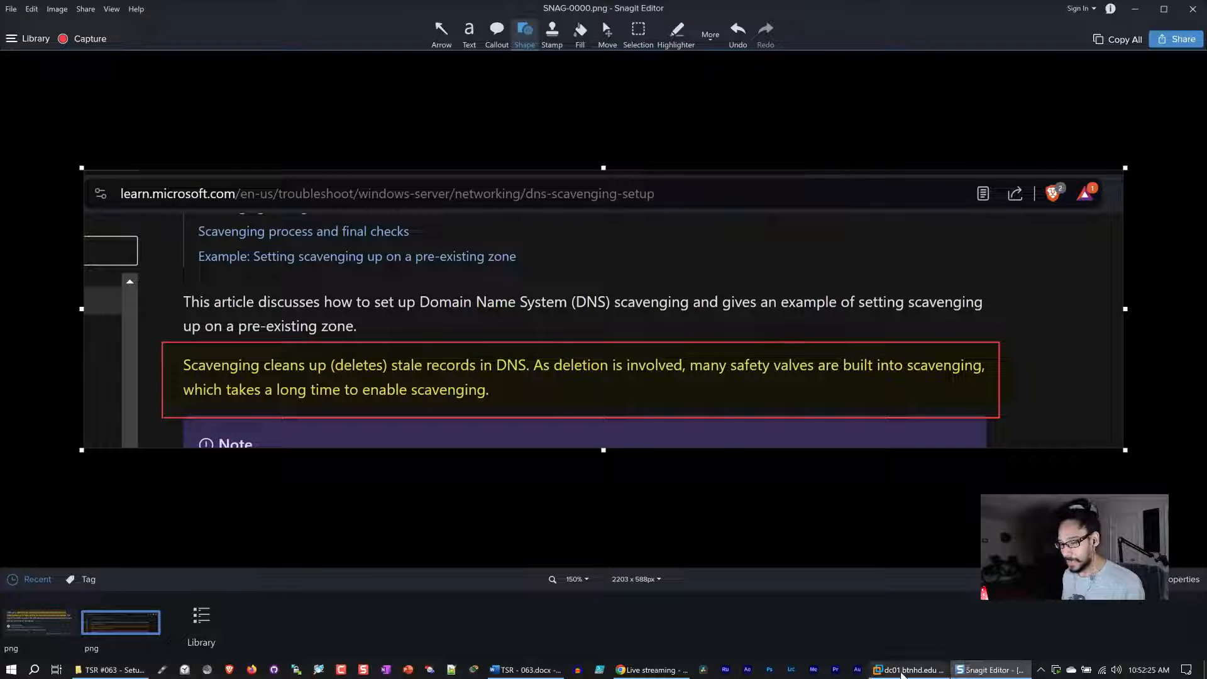
Browse the captured DNS scavenging screenshots in the editor's library before minimizing it.
{"action": "left_click", "coordinate": [33, 633]}
{"action": "left_click", "coordinate": [97, 629]}
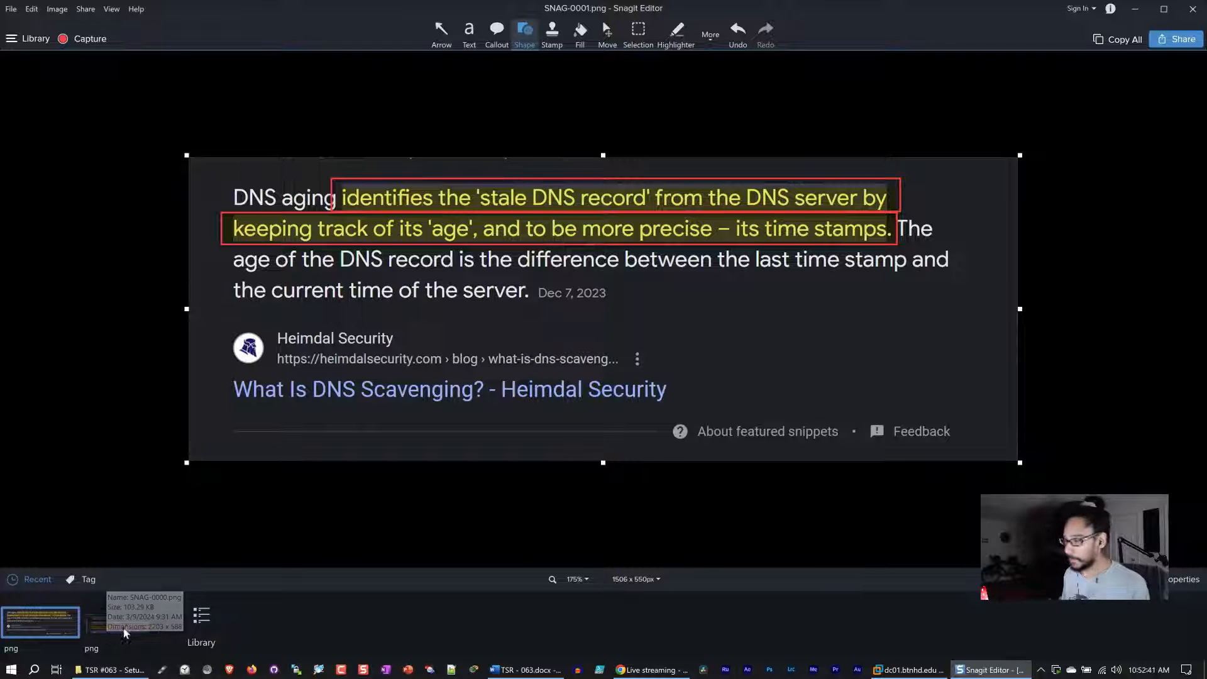
{"action": "left_click", "coordinate": [1136, 10]}
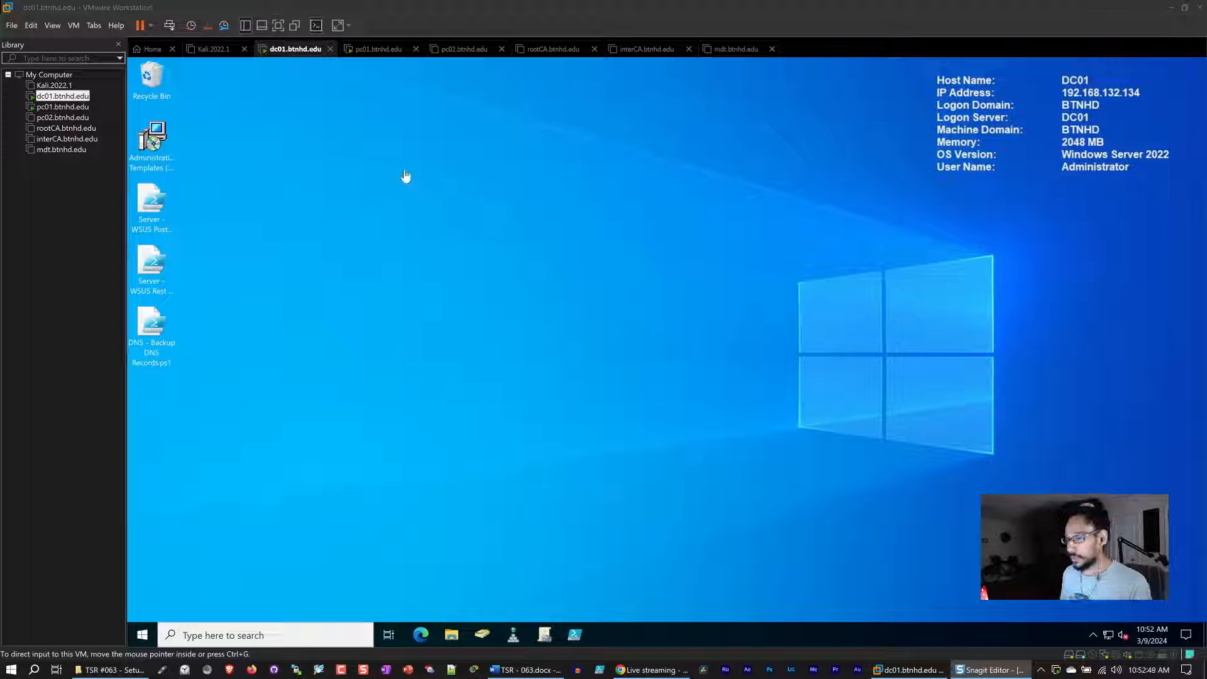
Look at the PC01 virtual machine and return to the DC01 virtual machine.
{"action": "left_click", "coordinate": [378, 49]}
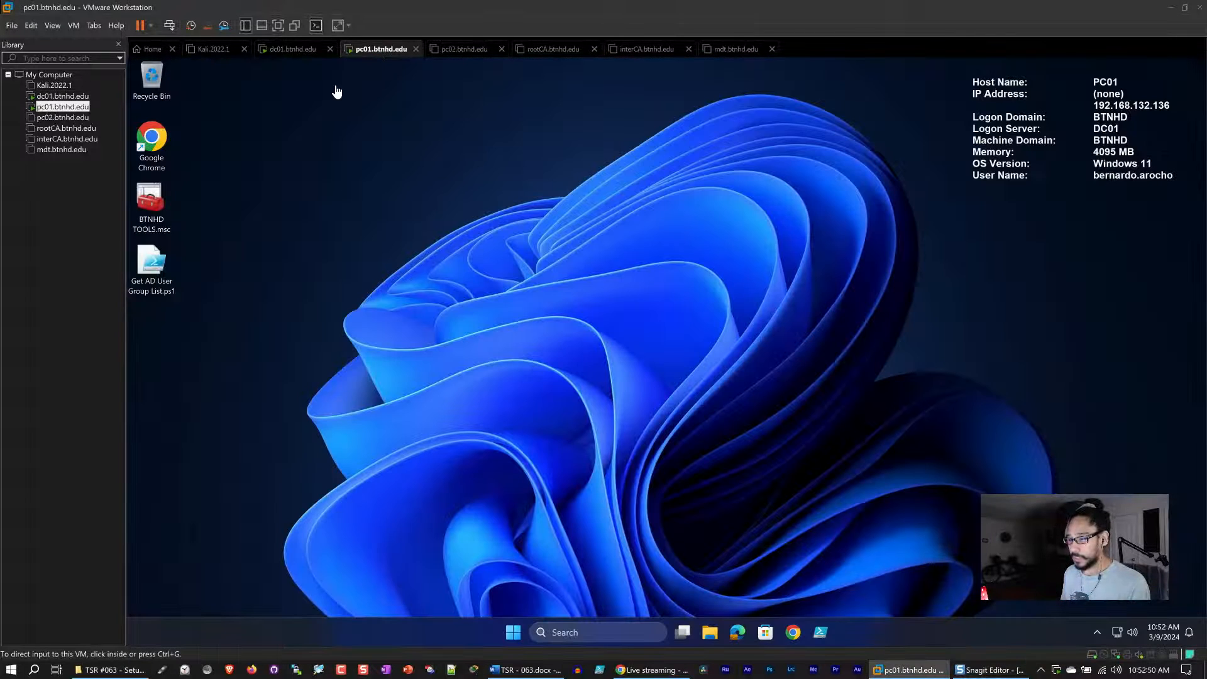
{"action": "left_click", "coordinate": [295, 49]}
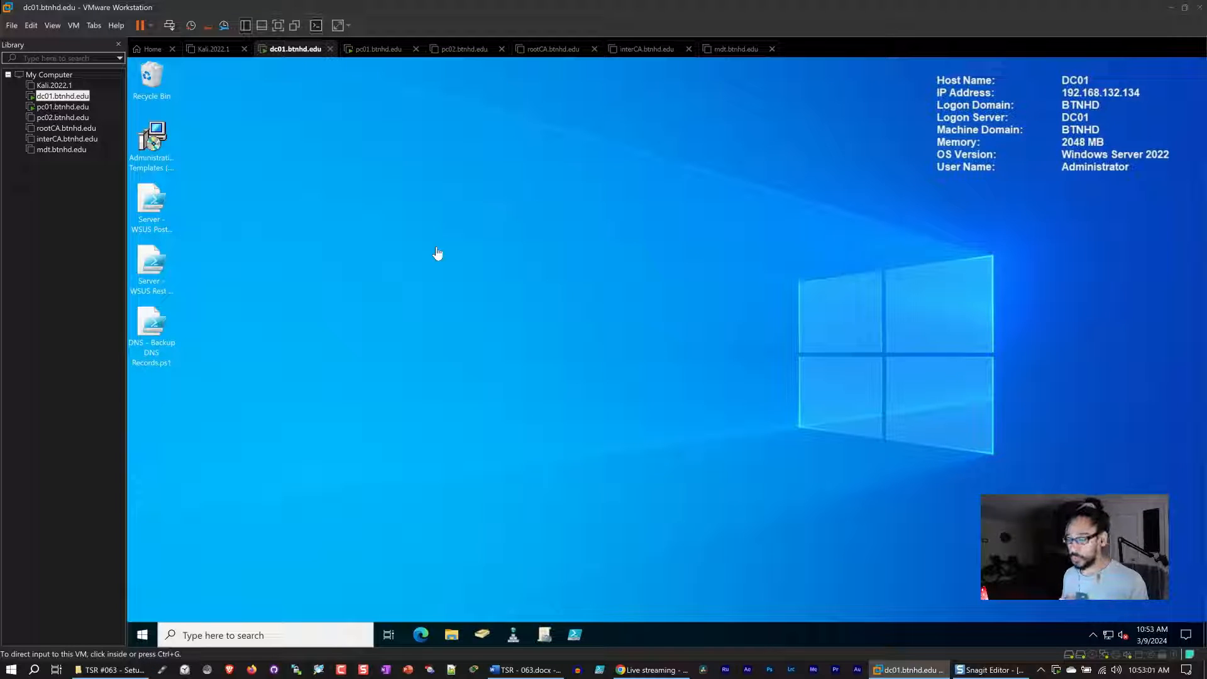
{"action": "left_click", "coordinate": [454, 501]}
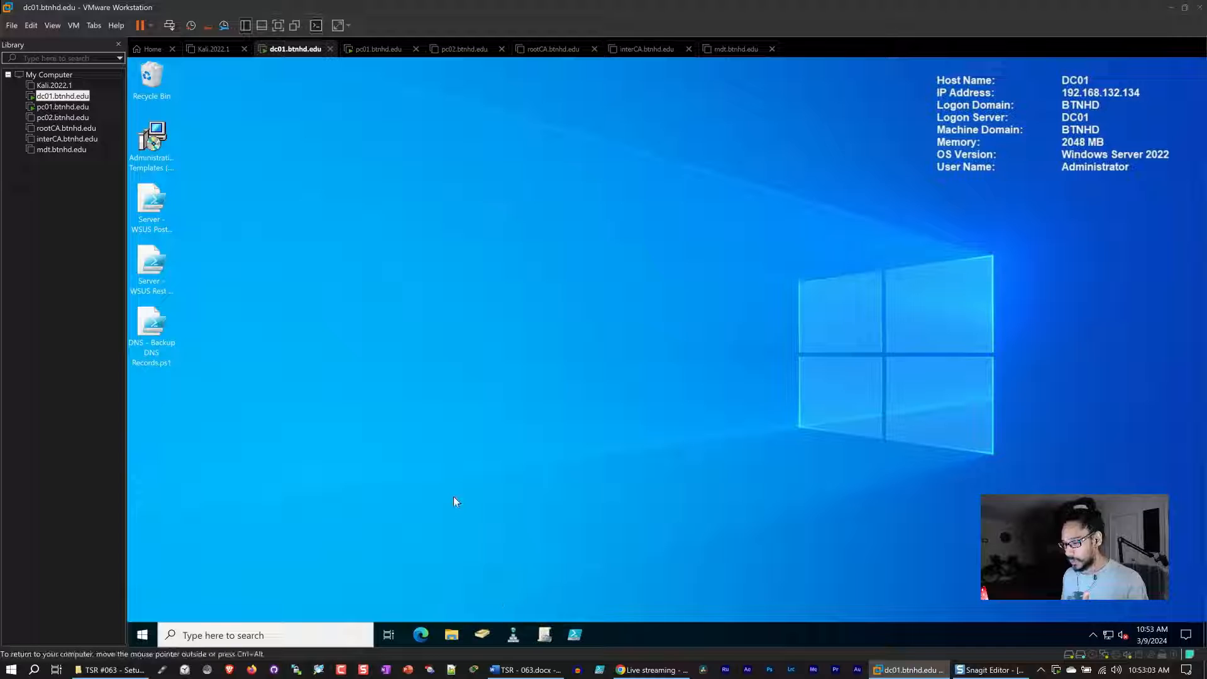
Open DNS Manager from the Windows Administrative Tools in the Start menu.
{"action": "left_click", "coordinate": [143, 635]}
{"action": "left_click", "coordinate": [258, 439]}
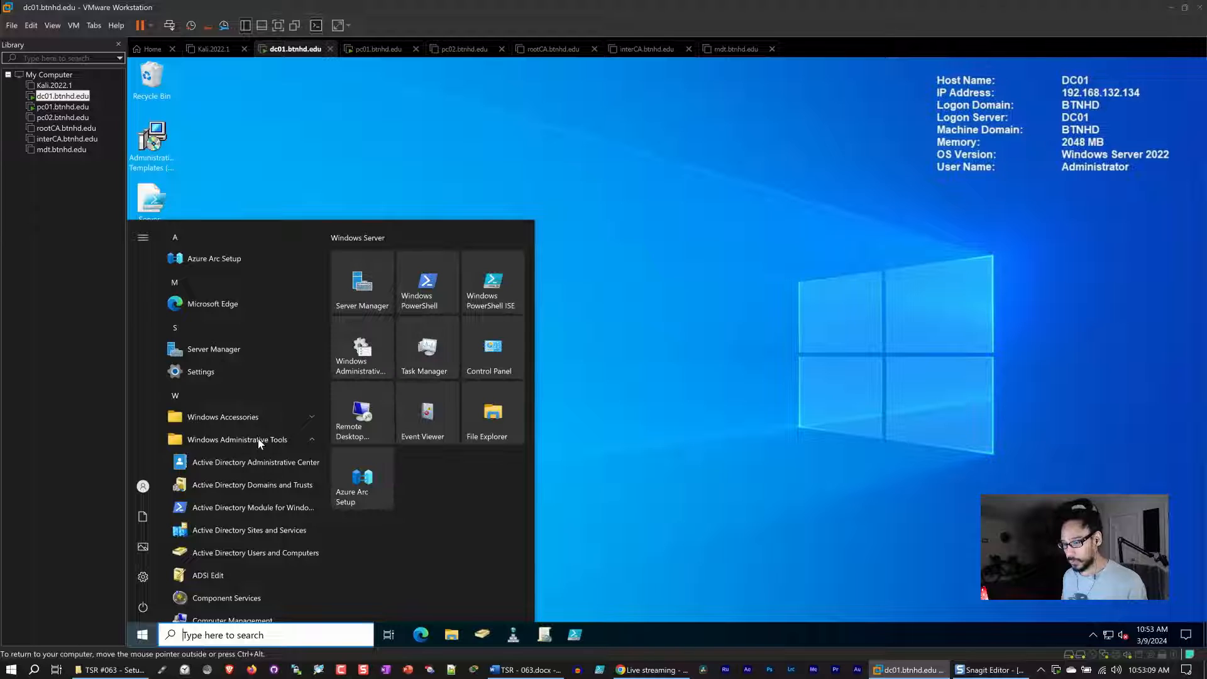
{"action": "scroll", "coordinate": [255, 471], "scroll_direction": "down", "scroll_amount": 3}
{"action": "scroll", "coordinate": [255, 474], "scroll_direction": "down", "scroll_amount": 1}
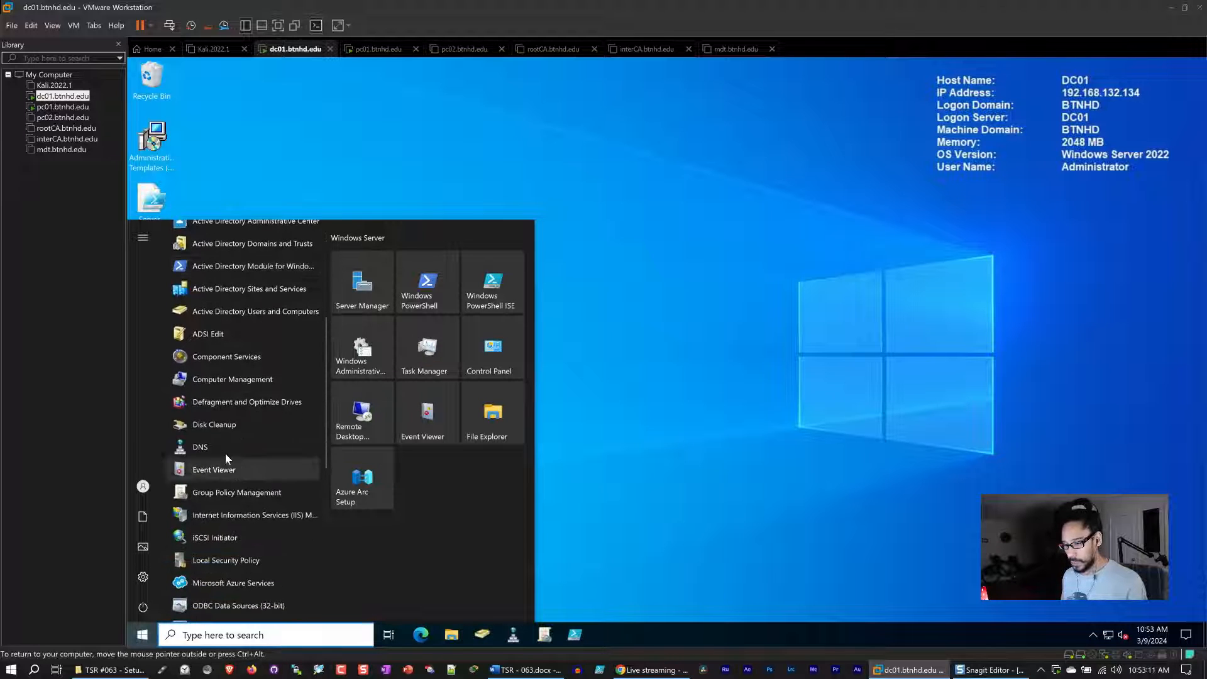
{"action": "left_click", "coordinate": [205, 449]}
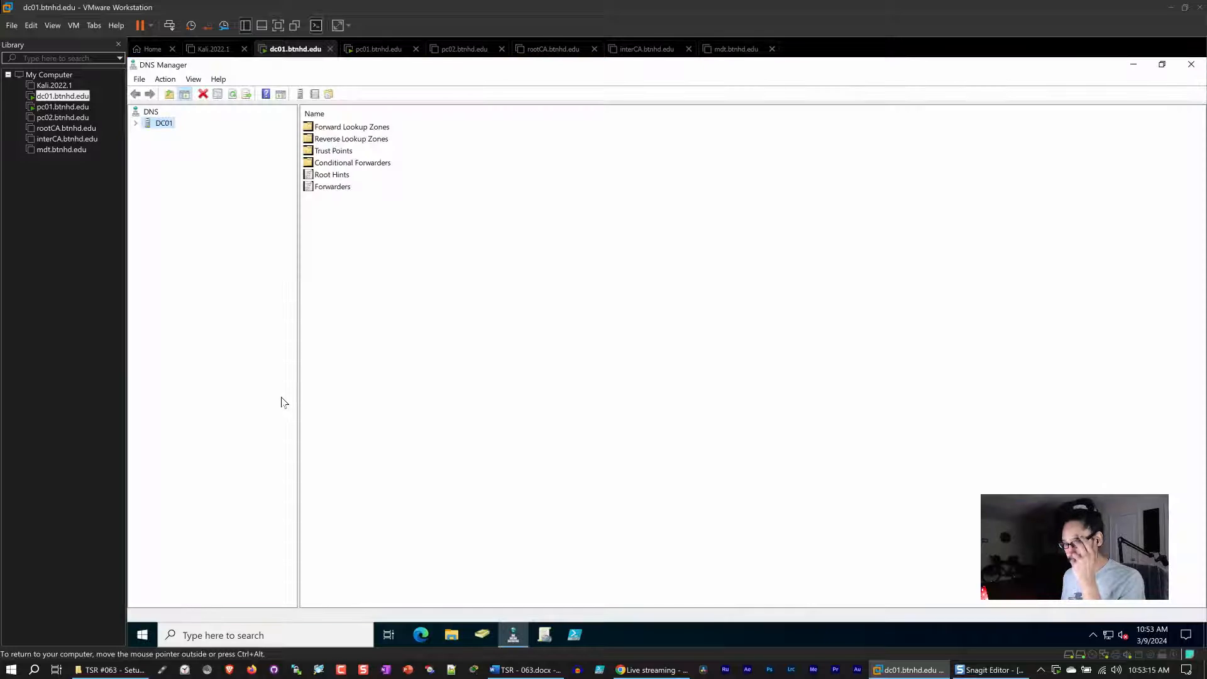
Expand DC01's forward lookup zones and review the btnhd.edu zone's host records and their timestamps.
{"action": "left_click", "coordinate": [136, 124]}
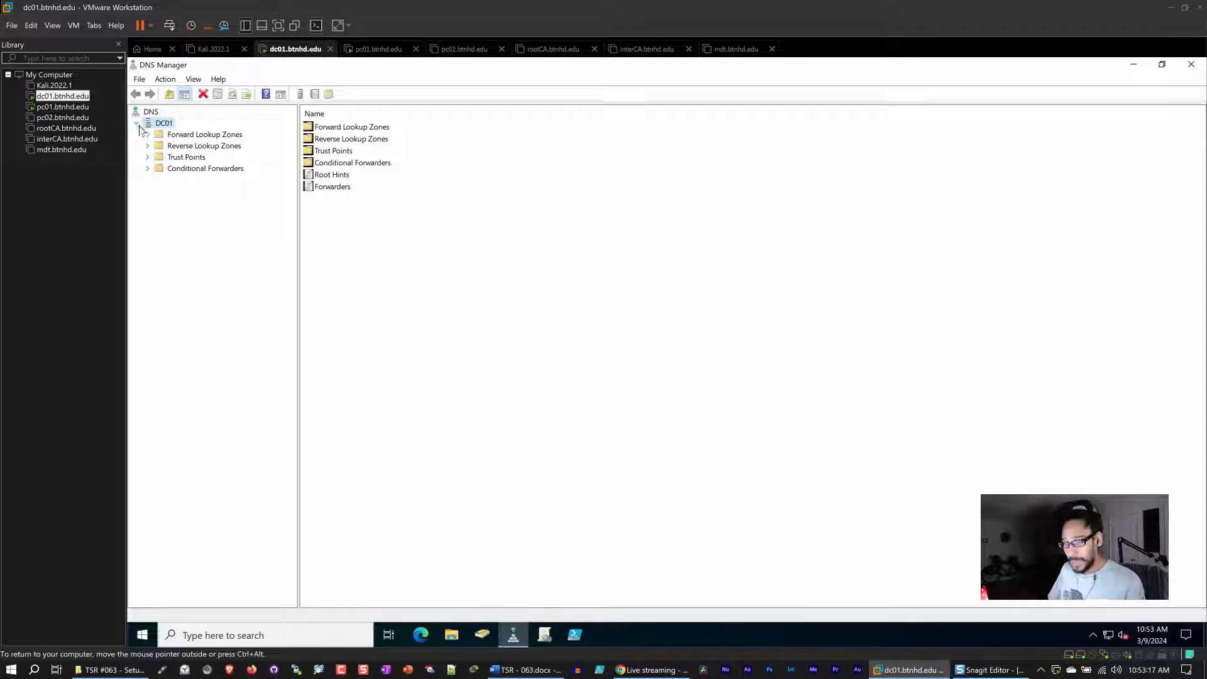
{"action": "double_click", "coordinate": [179, 136]}
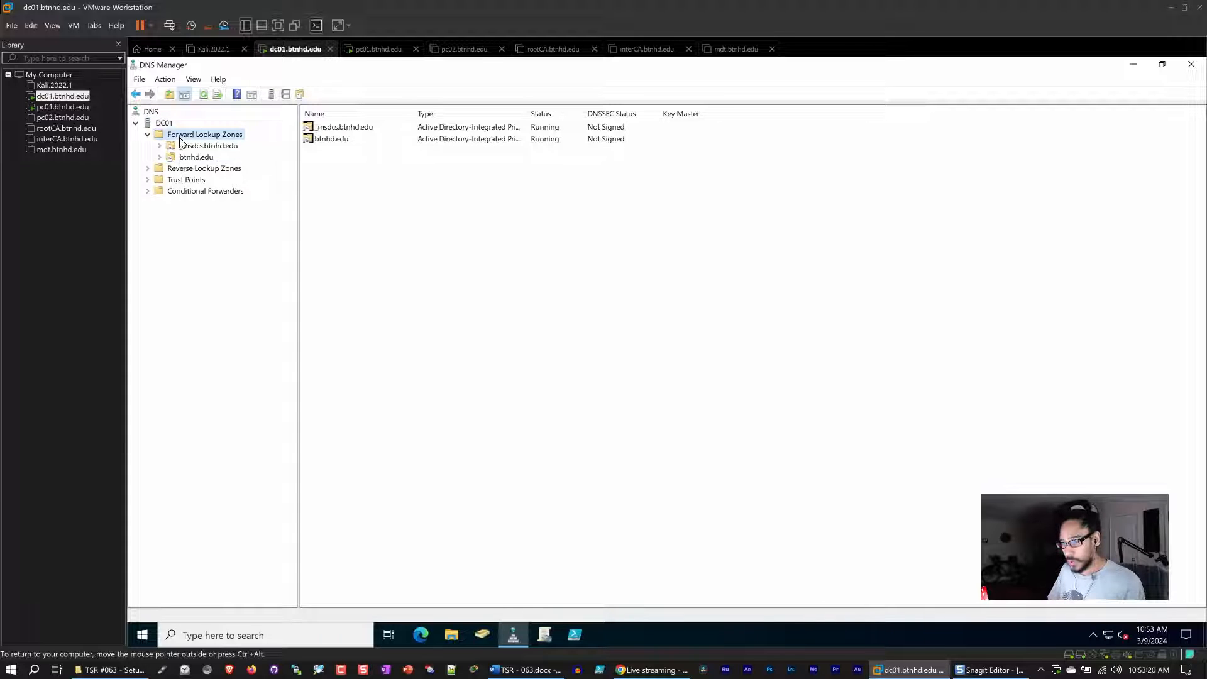
{"action": "double_click", "coordinate": [190, 158]}
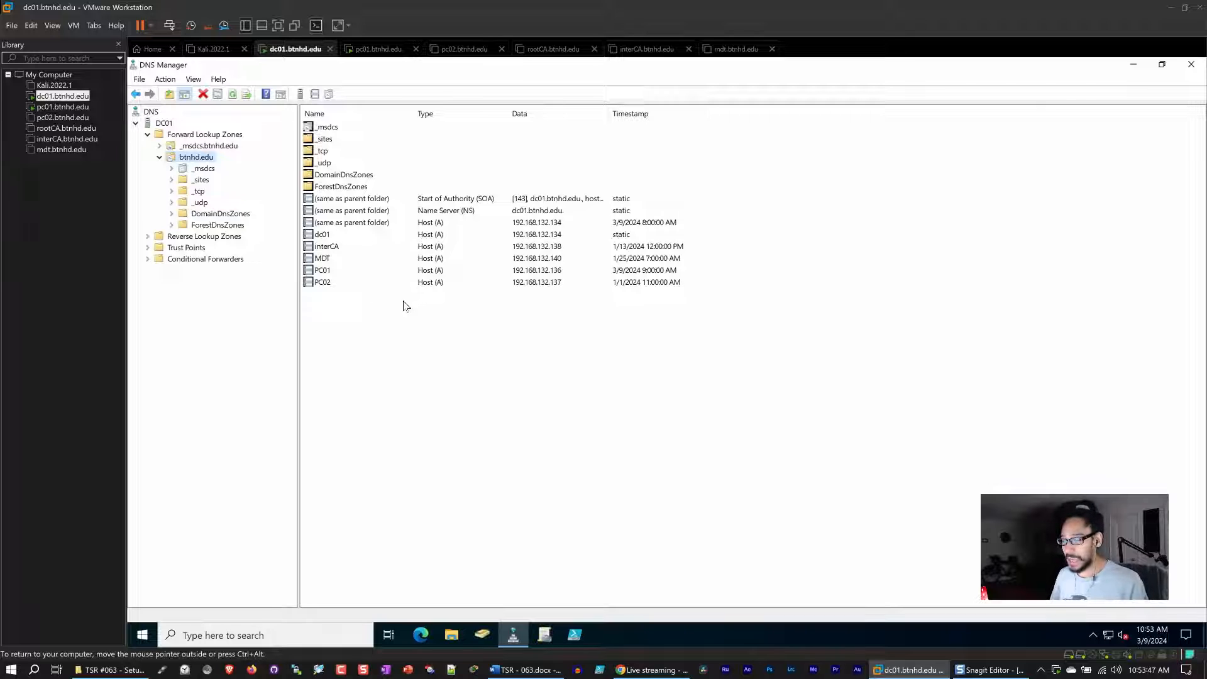
{"action": "right_click", "coordinate": [335, 260]}
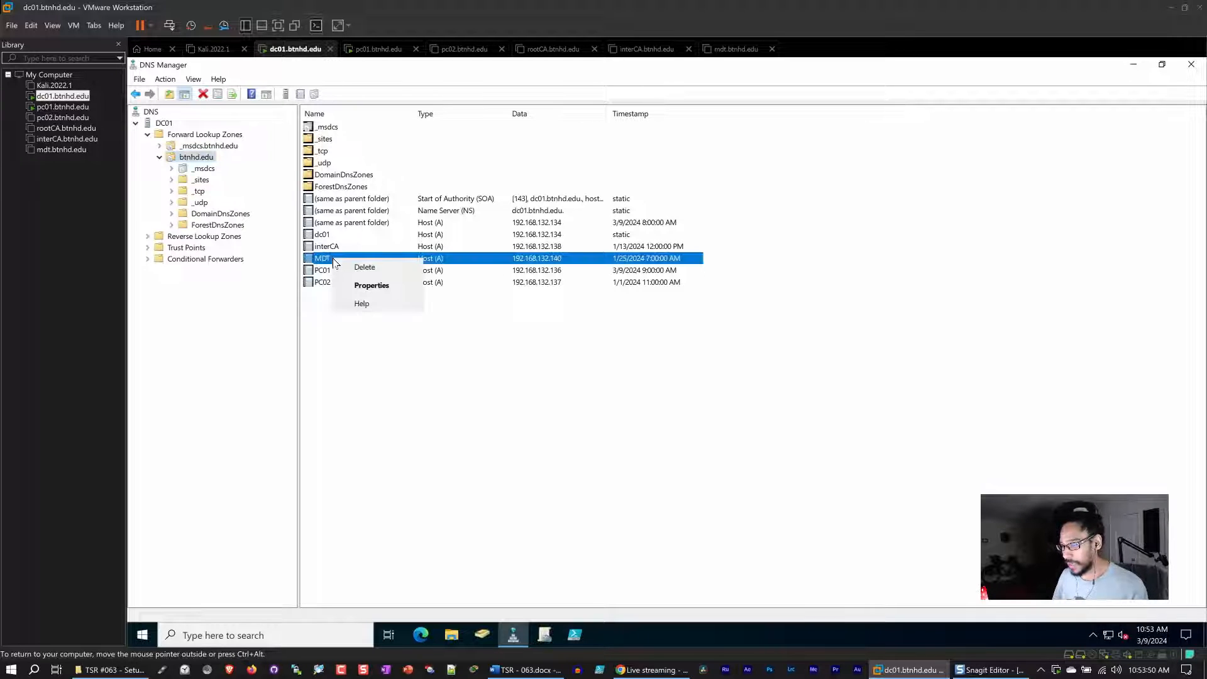
{"action": "left_click", "coordinate": [440, 423]}
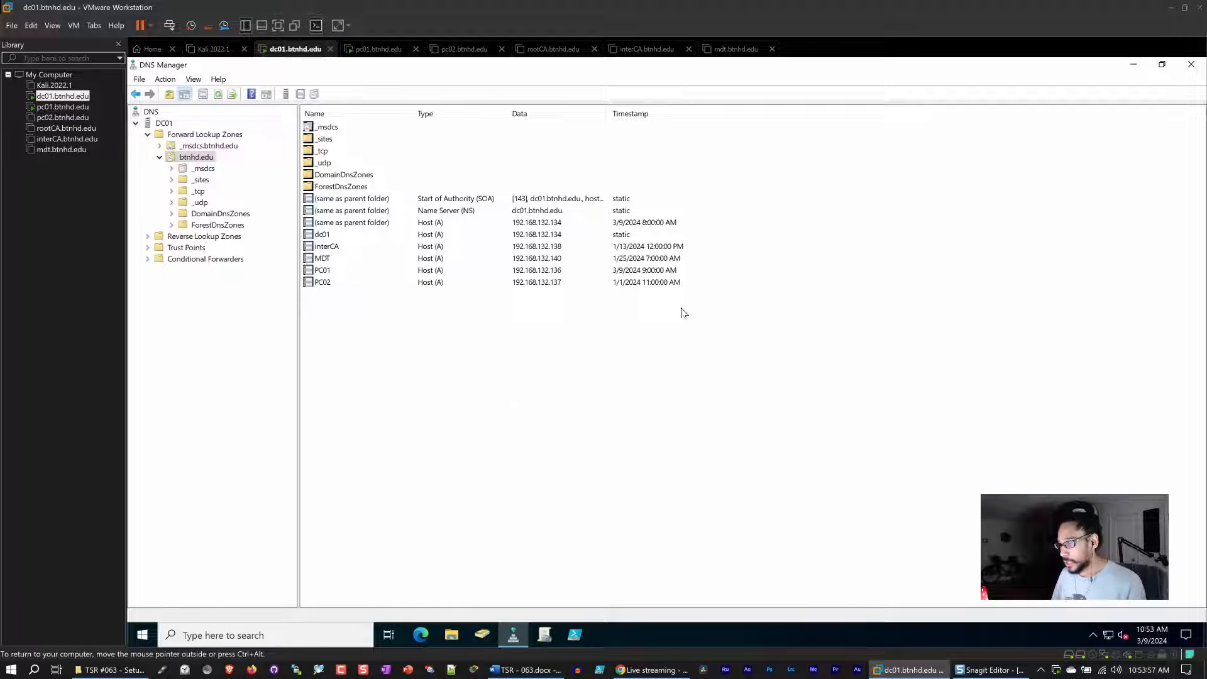
{"action": "left_click", "coordinate": [337, 237]}
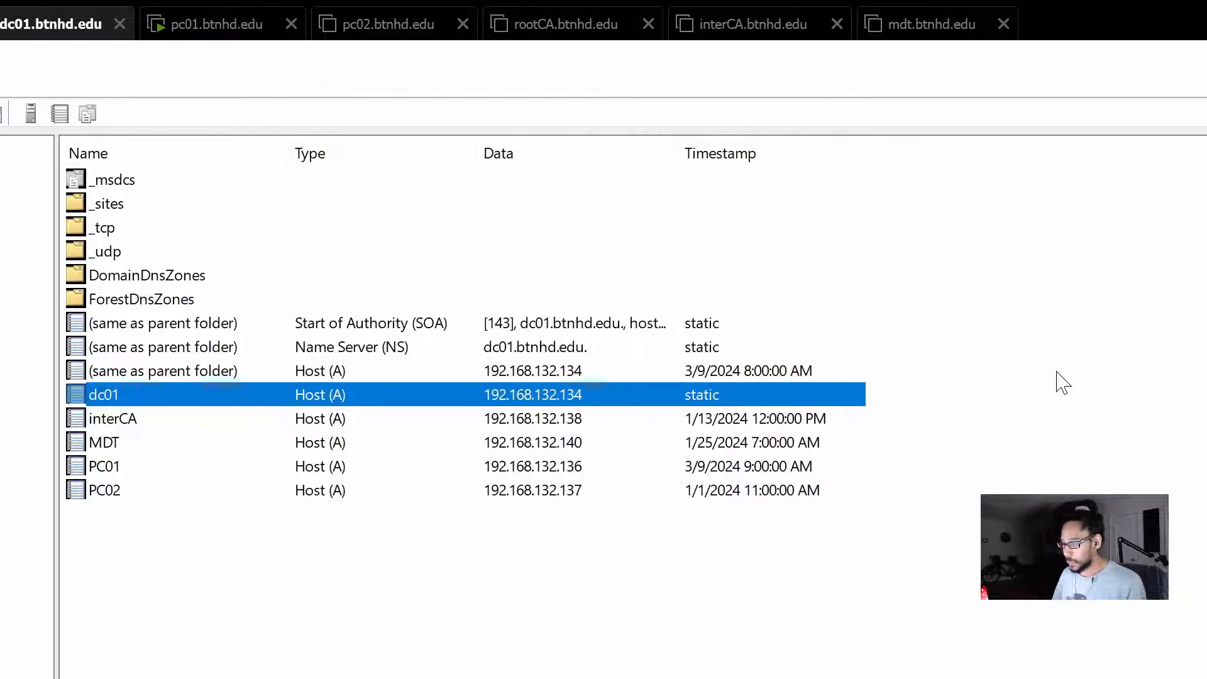
{"action": "left_click", "coordinate": [734, 426]}
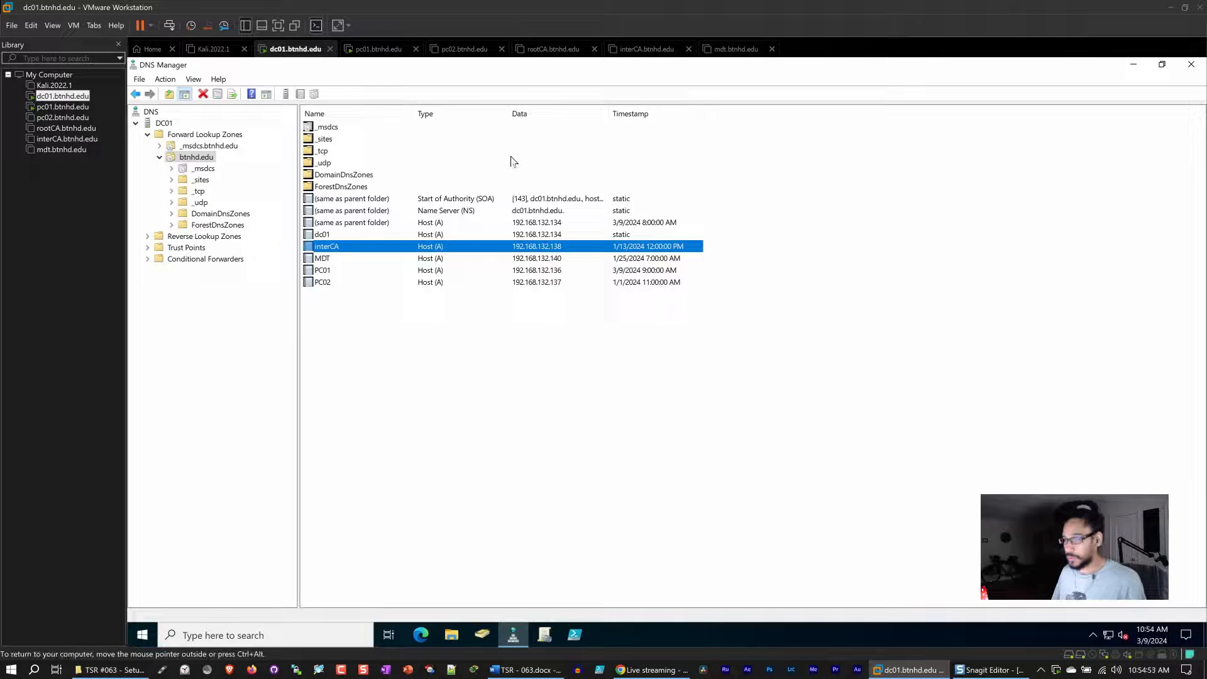
Minimize DNS Manager and launch Windows PowerShell ISE as administrator.
{"action": "left_click", "coordinate": [1133, 67]}
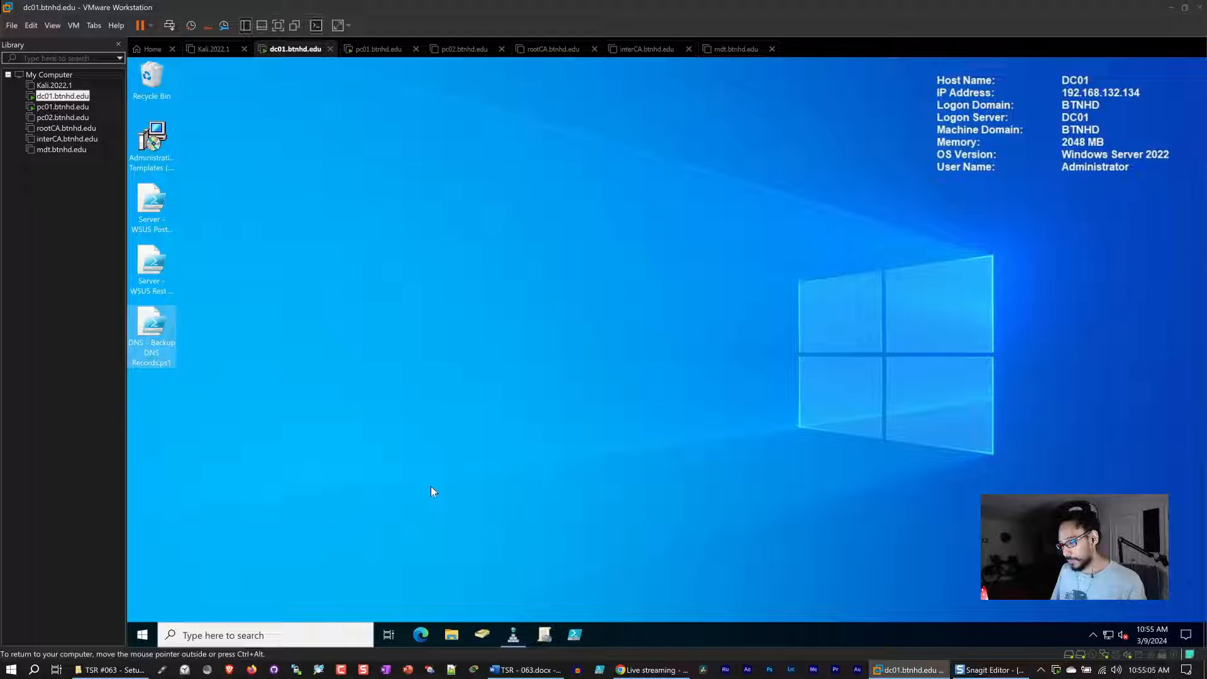
{"action": "left_click", "coordinate": [149, 637]}
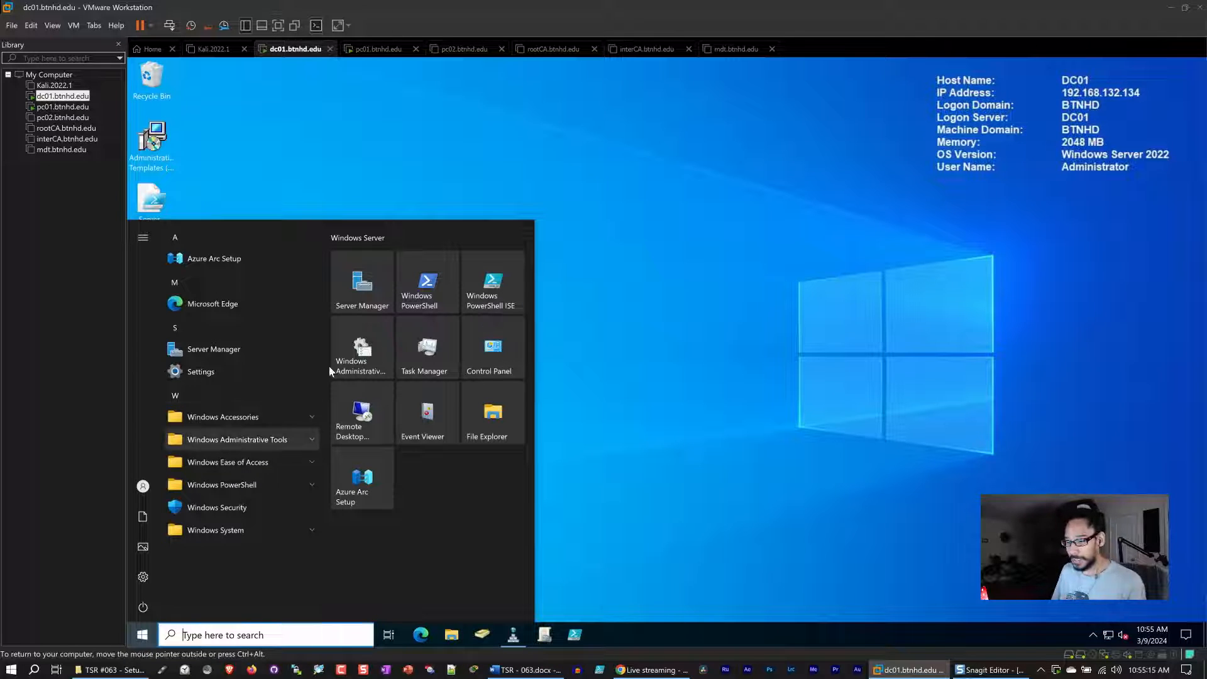
{"action": "right_click", "coordinate": [488, 284]}
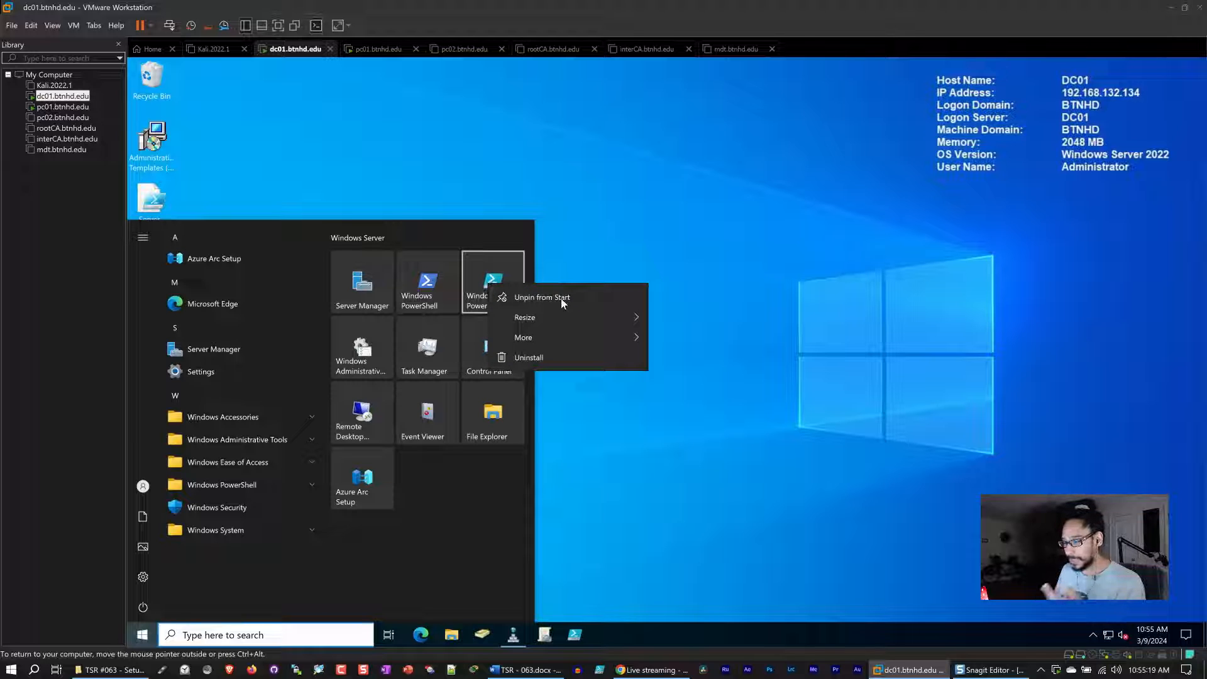
{"action": "mouse_move", "coordinate": [567, 339]}
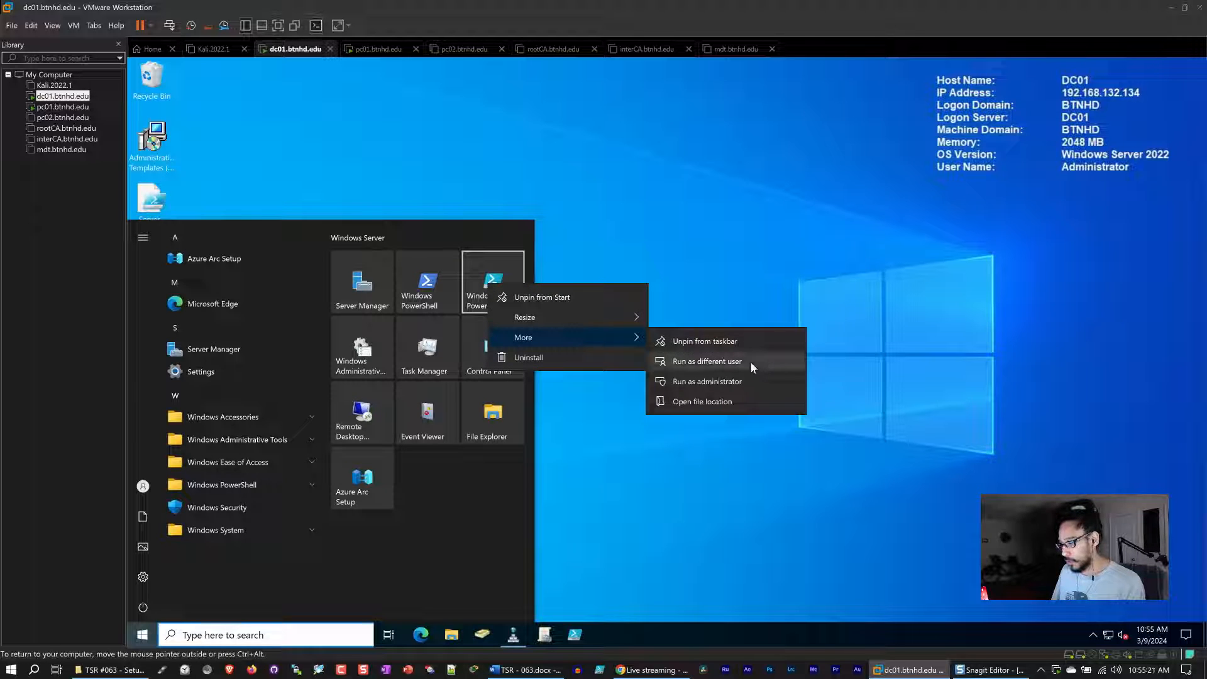
{"action": "left_click", "coordinate": [743, 380]}
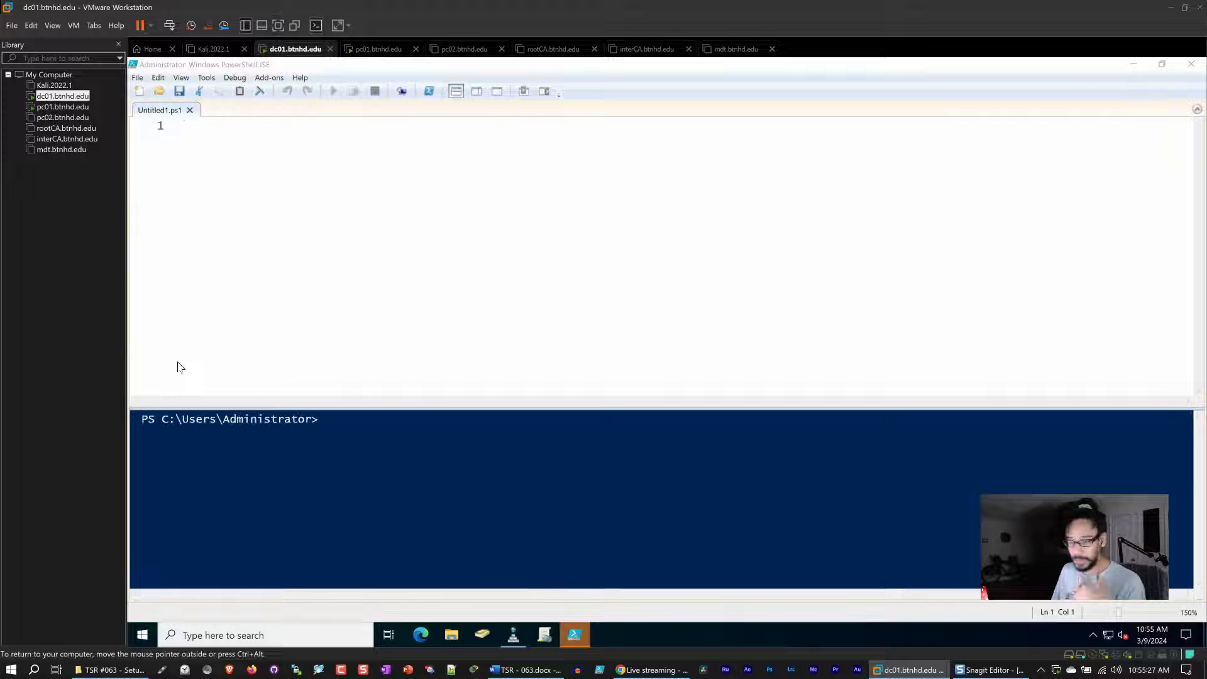
Open the script DNS - Backup DNS Records.ps1 from the Desktop.
{"action": "left_click", "coordinate": [137, 77]}
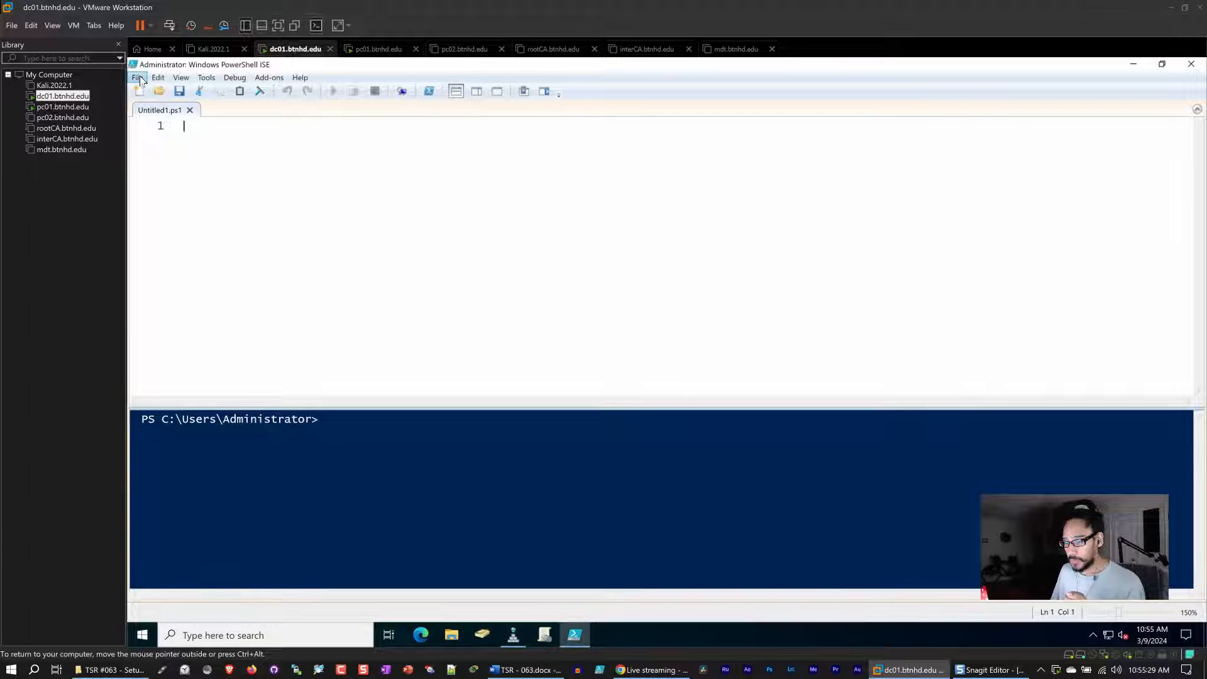
{"action": "left_click", "coordinate": [167, 107]}
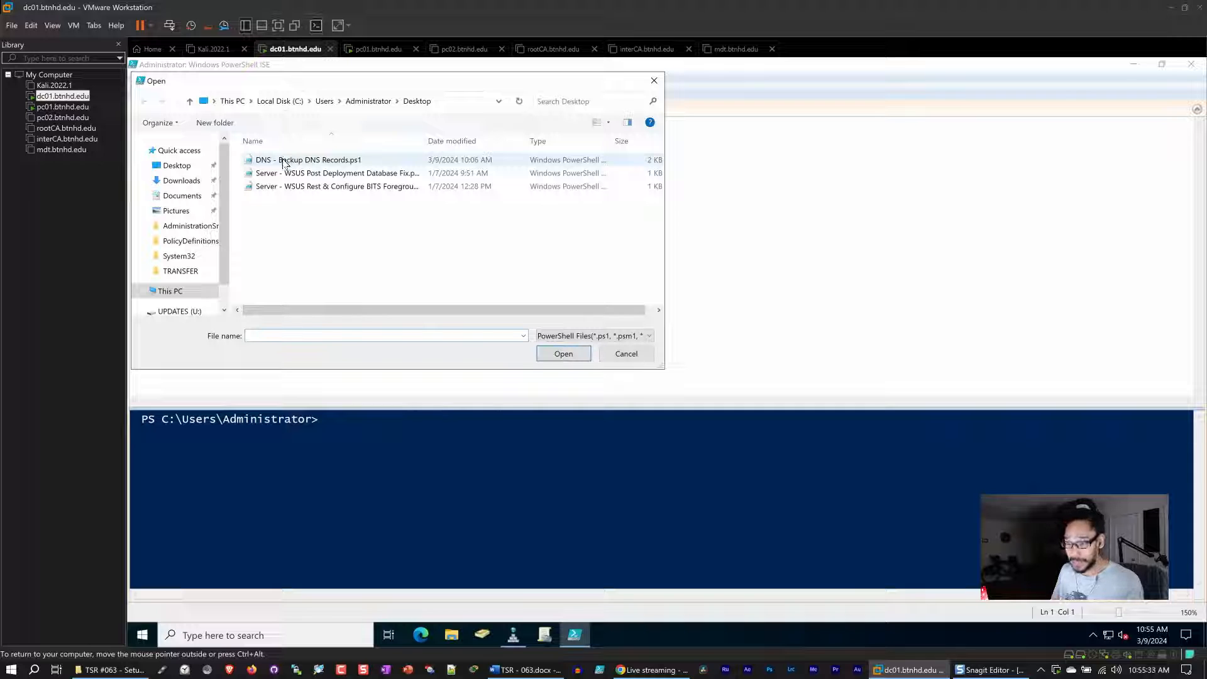
{"action": "left_click", "coordinate": [284, 161]}
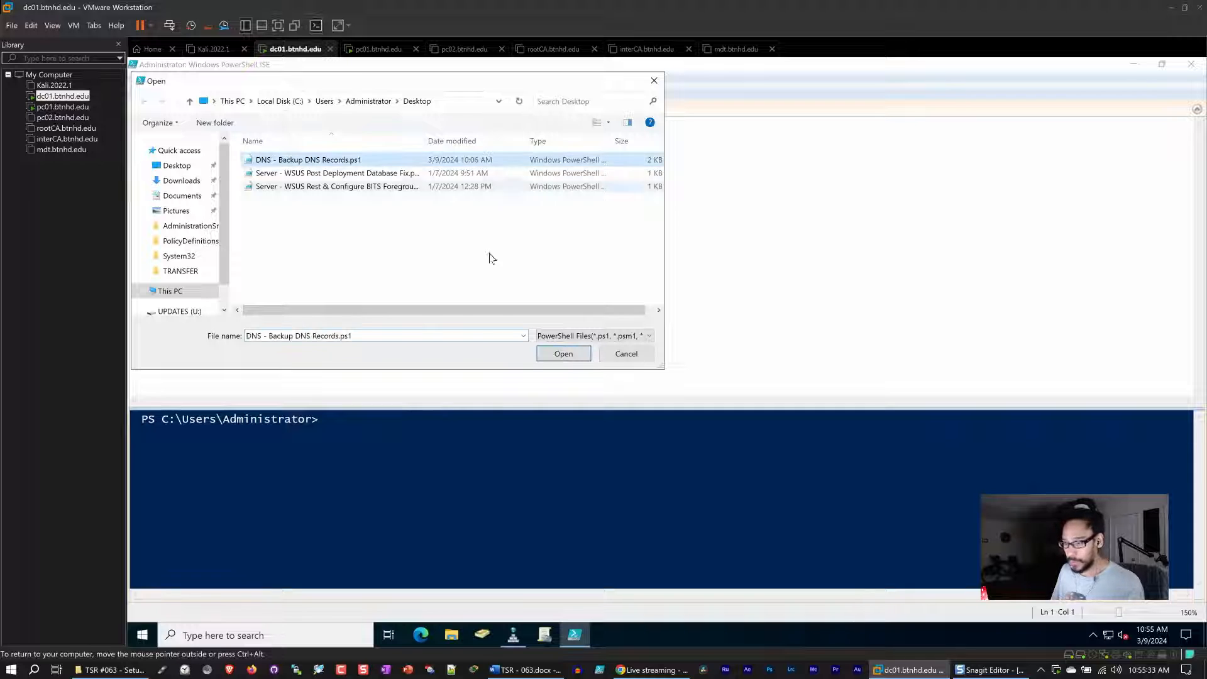
{"action": "left_click", "coordinate": [562, 354]}
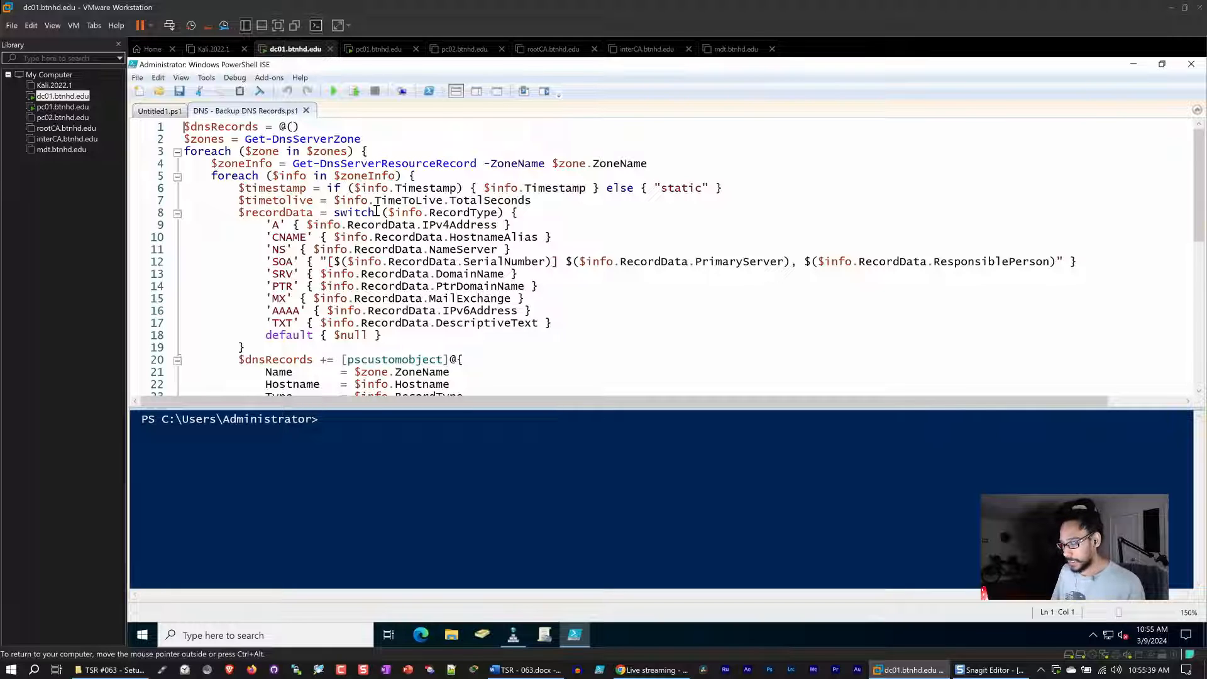
Review the script down to its Export-Csv output path C:\TRANSFER\AllDNSZonesRecords.csv.
{"action": "scroll", "coordinate": [376, 211], "scroll_direction": "down", "scroll_amount": 1}
{"action": "scroll", "coordinate": [377, 210], "scroll_direction": "down", "scroll_amount": 3}
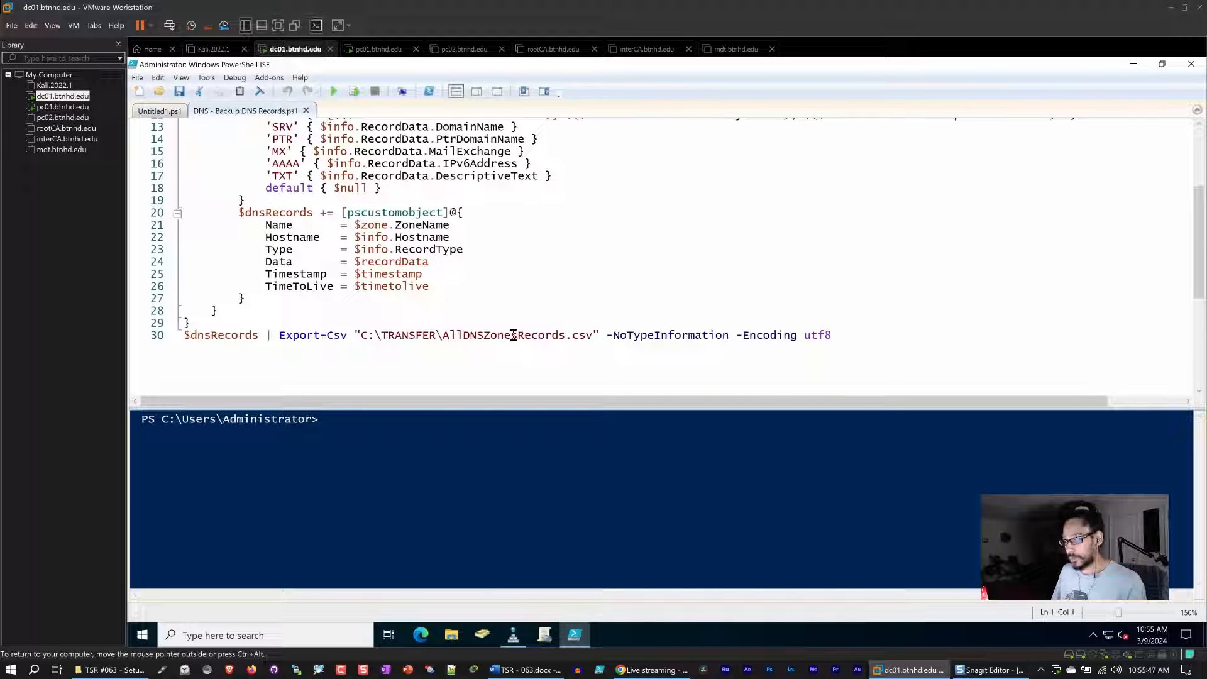
{"action": "left_click_drag", "start_coordinate": [594, 337], "coordinate": [369, 336]}
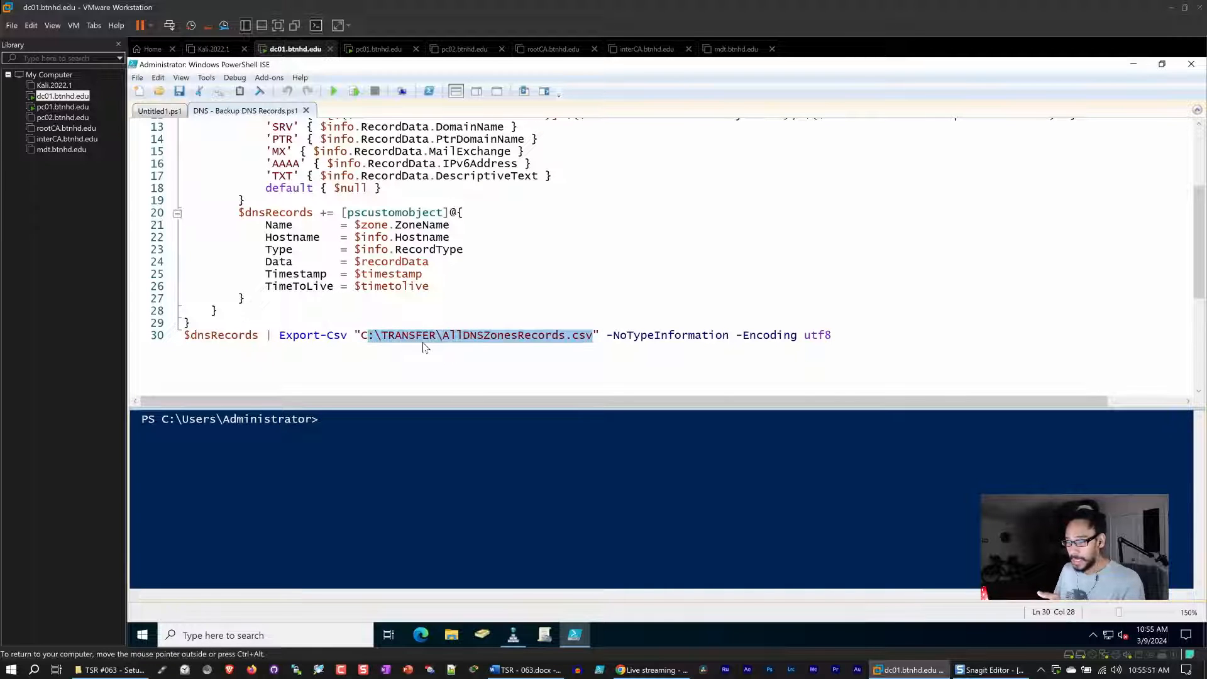
Open the C:\TRANSFER folder in File Explorer.
{"action": "left_click", "coordinate": [458, 636]}
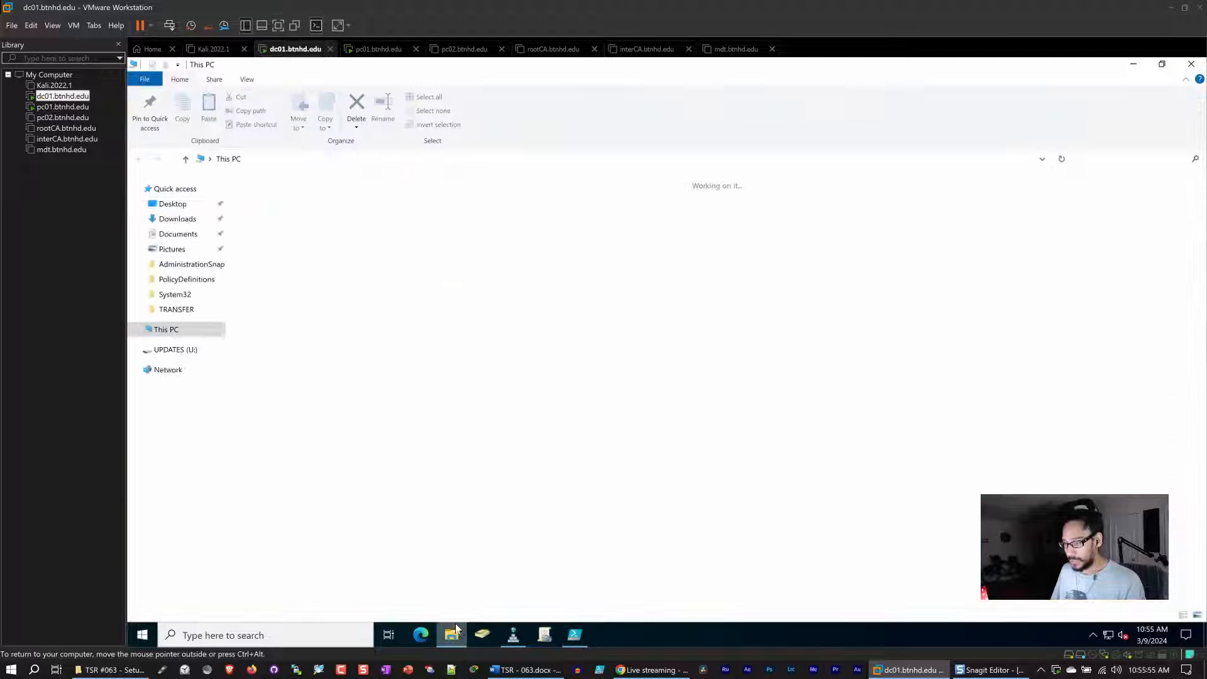
{"action": "double_click", "coordinate": [308, 305]}
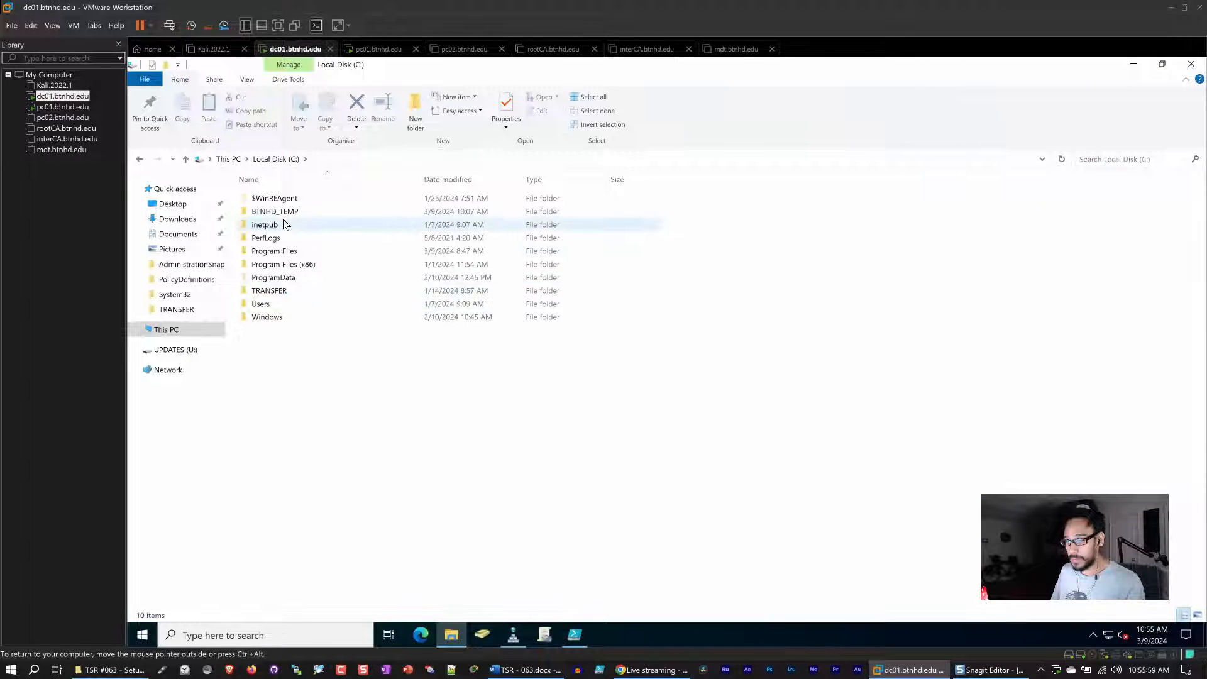
{"action": "left_click", "coordinate": [278, 291]}
{"action": "double_click", "coordinate": [278, 293]}
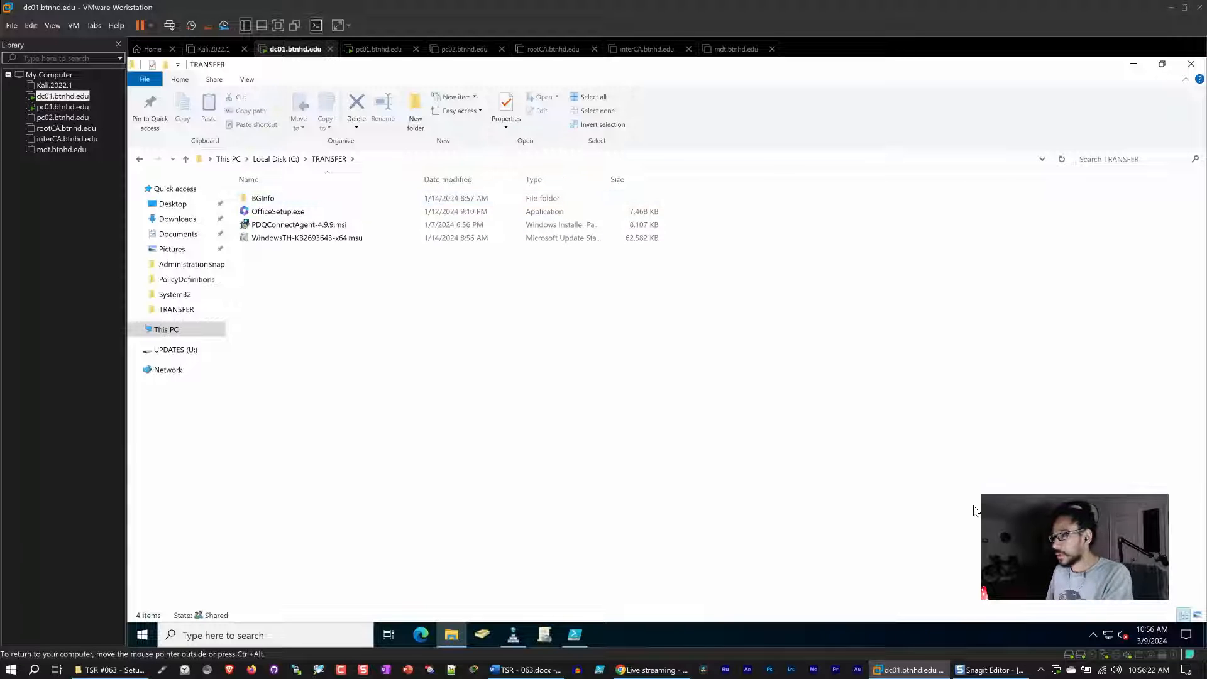
{"action": "left_click", "coordinate": [551, 670]}
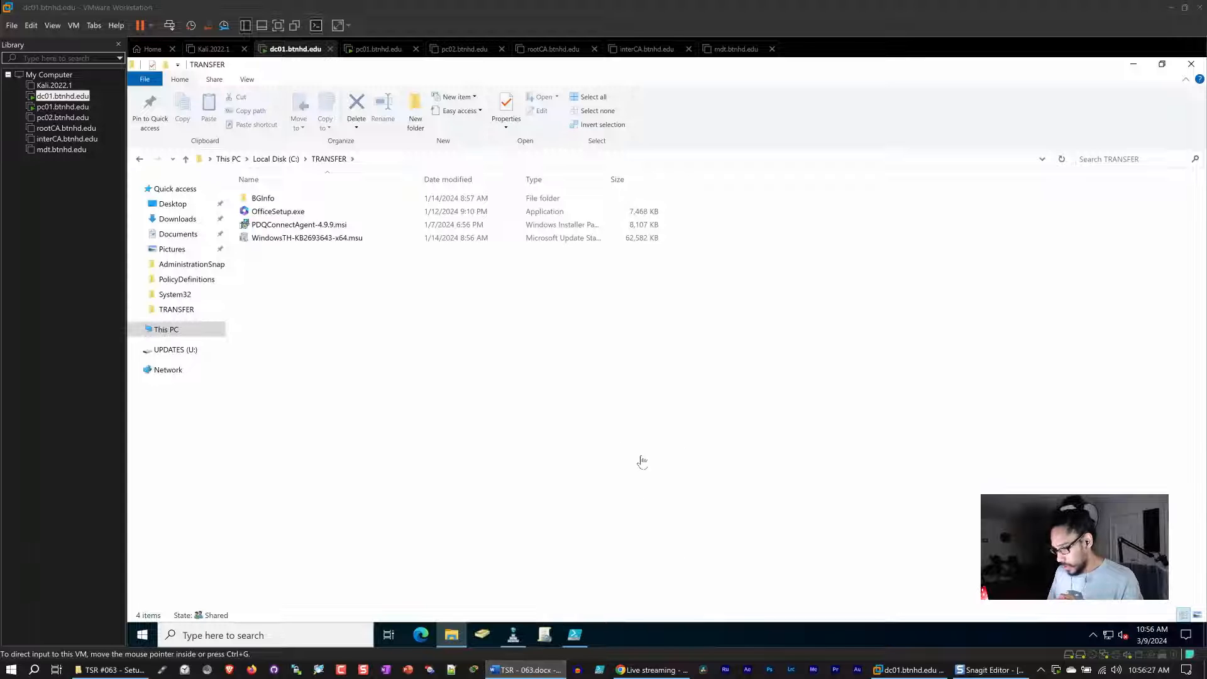
Run the whole DNS backup script and locate the exported AllDNSZonesRecords.csv in the TRANSFER folder.
{"action": "left_click", "coordinate": [1140, 67]}
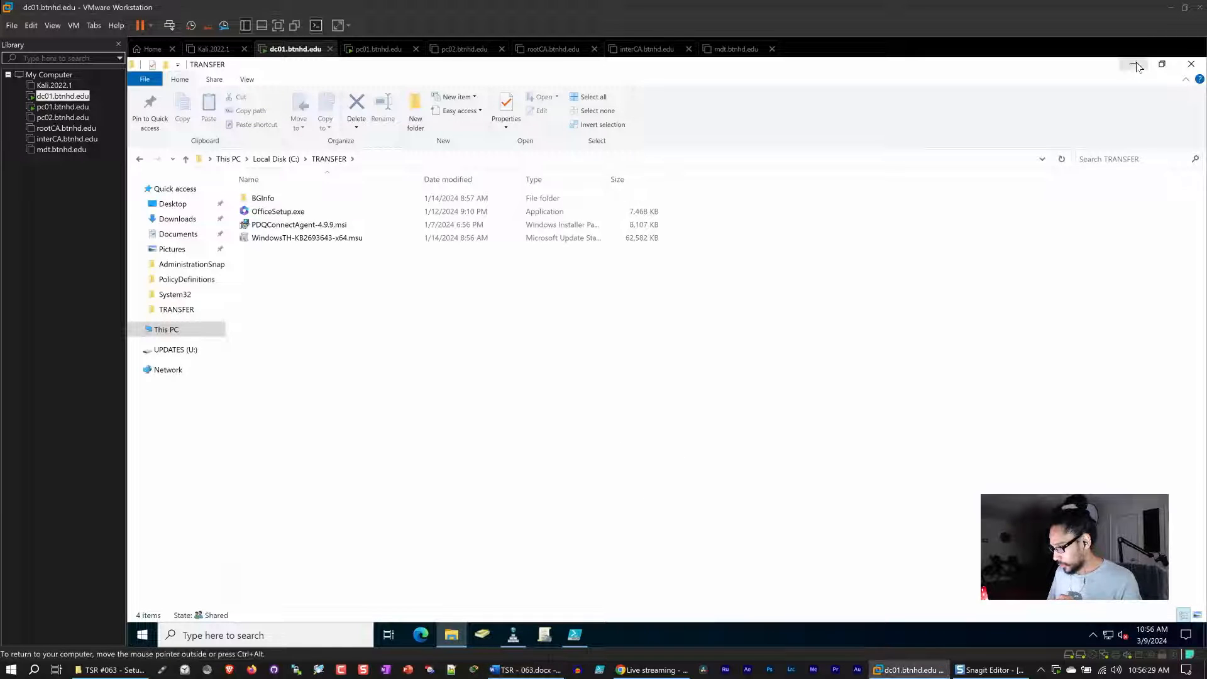
{"action": "left_click", "coordinate": [1136, 65]}
{"action": "left_click", "coordinate": [574, 227]}
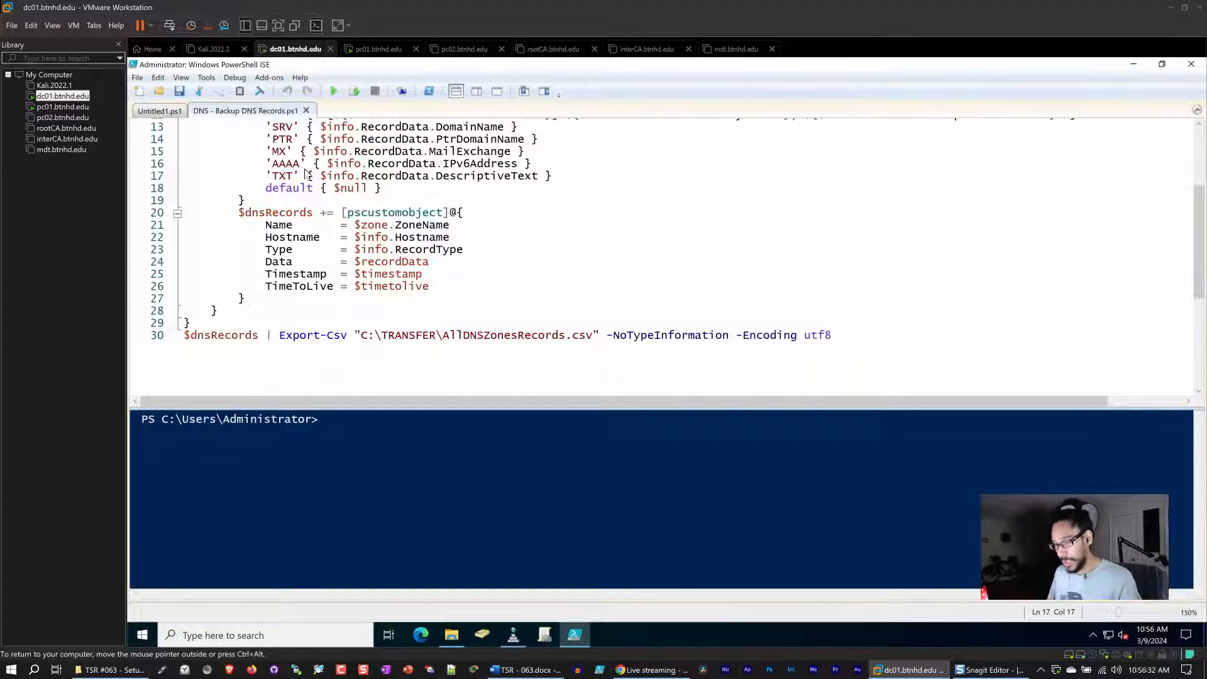
{"action": "key", "text": "ctrl+a"}
{"action": "left_click", "coordinate": [354, 91]}
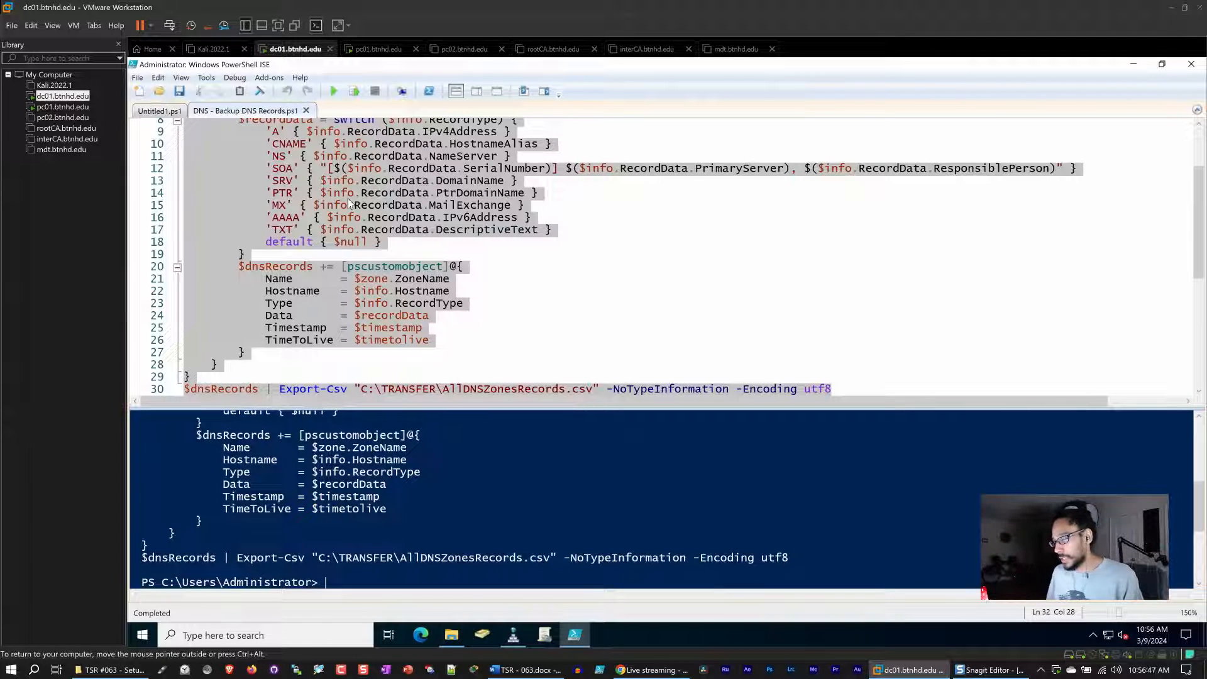
{"action": "left_click", "coordinate": [452, 635]}
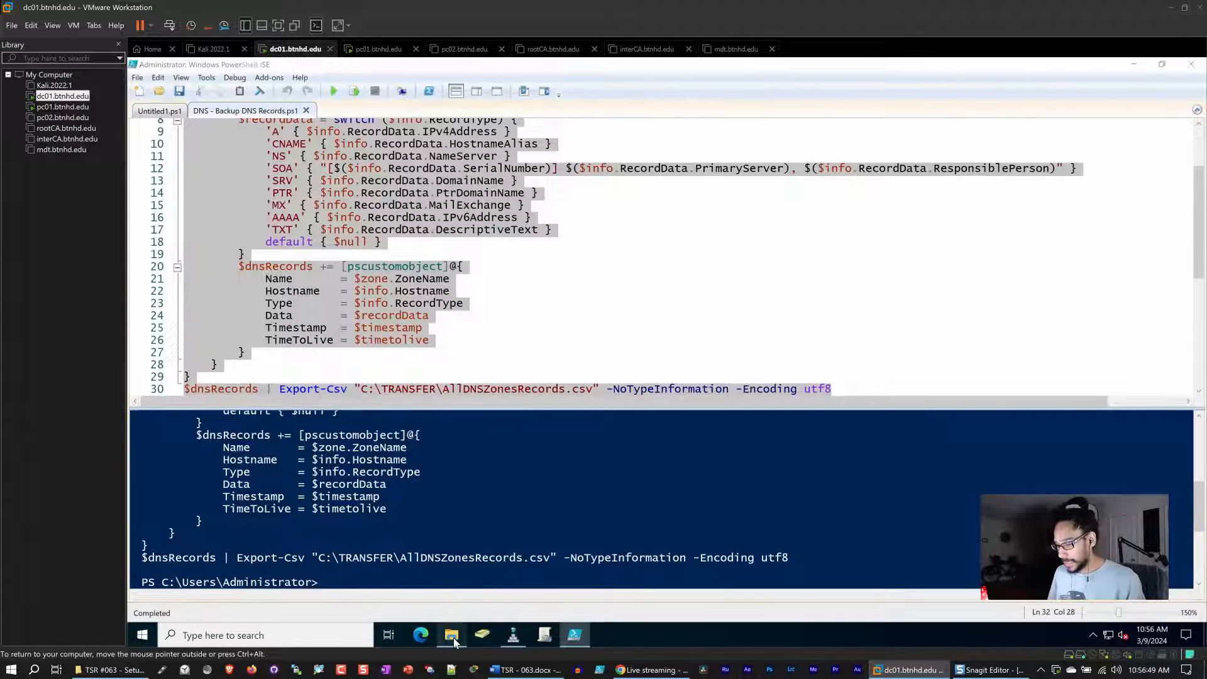
{"action": "left_click", "coordinate": [290, 215]}
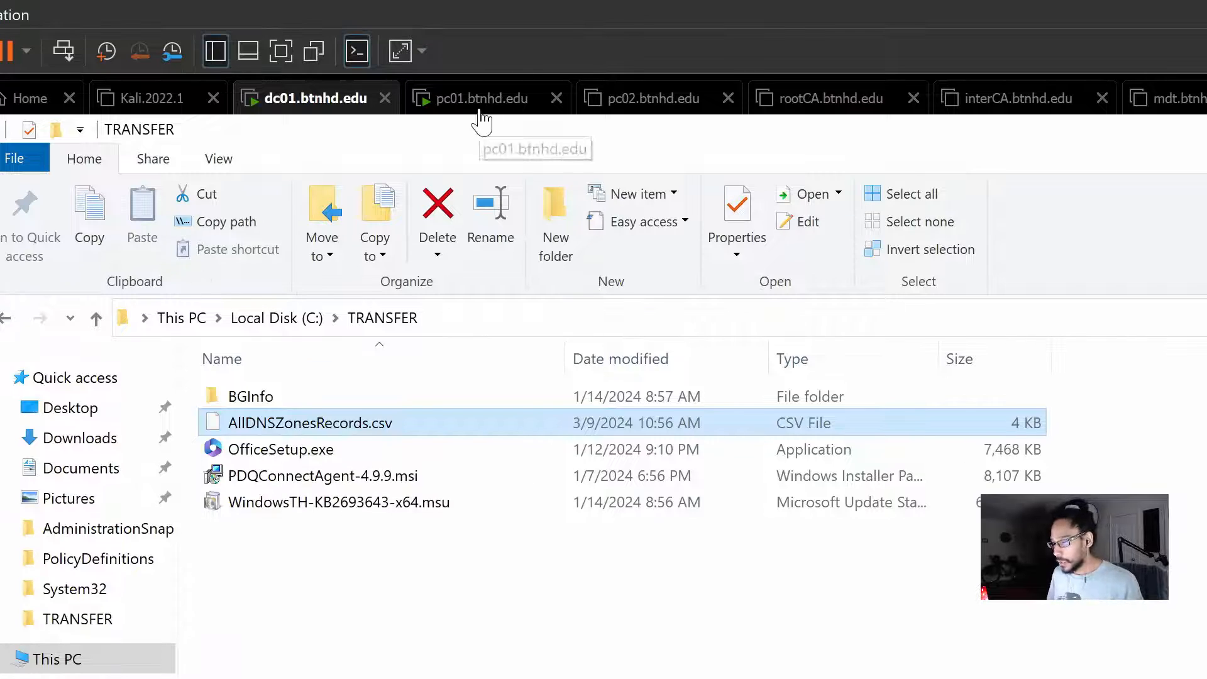
On PC01, open the TRANSFER folder on the \\dc01 network share.
{"action": "left_click", "coordinate": [482, 104]}
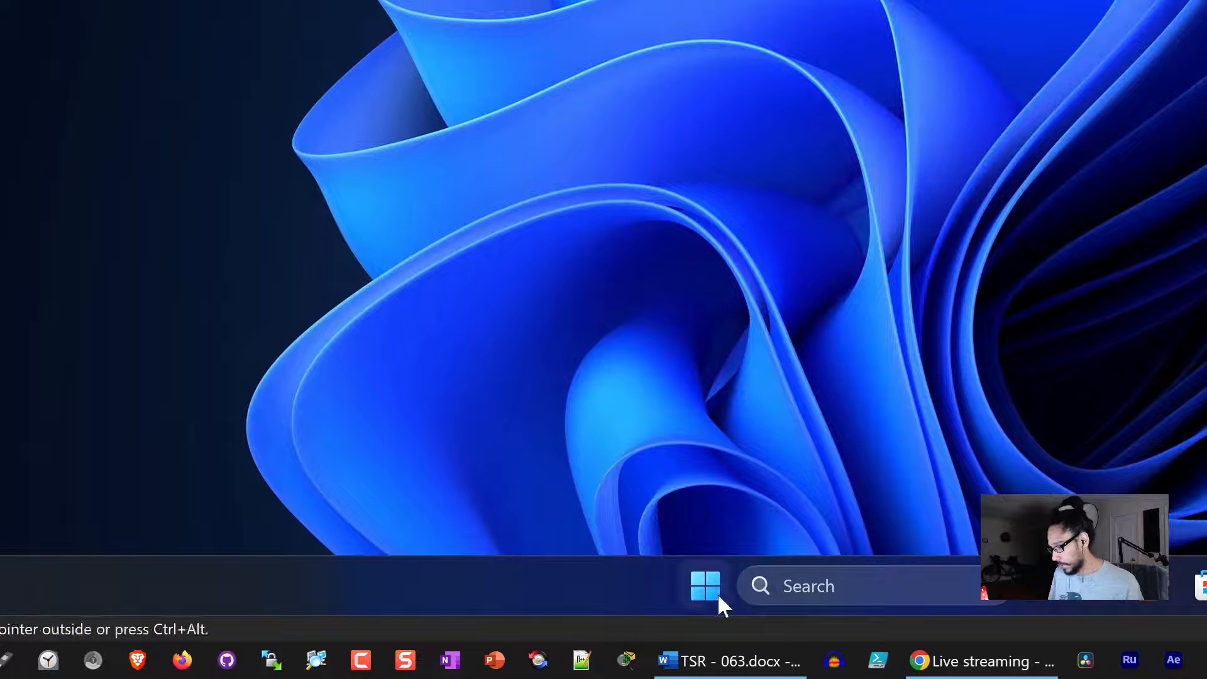
{"action": "left_click", "coordinate": [706, 587]}
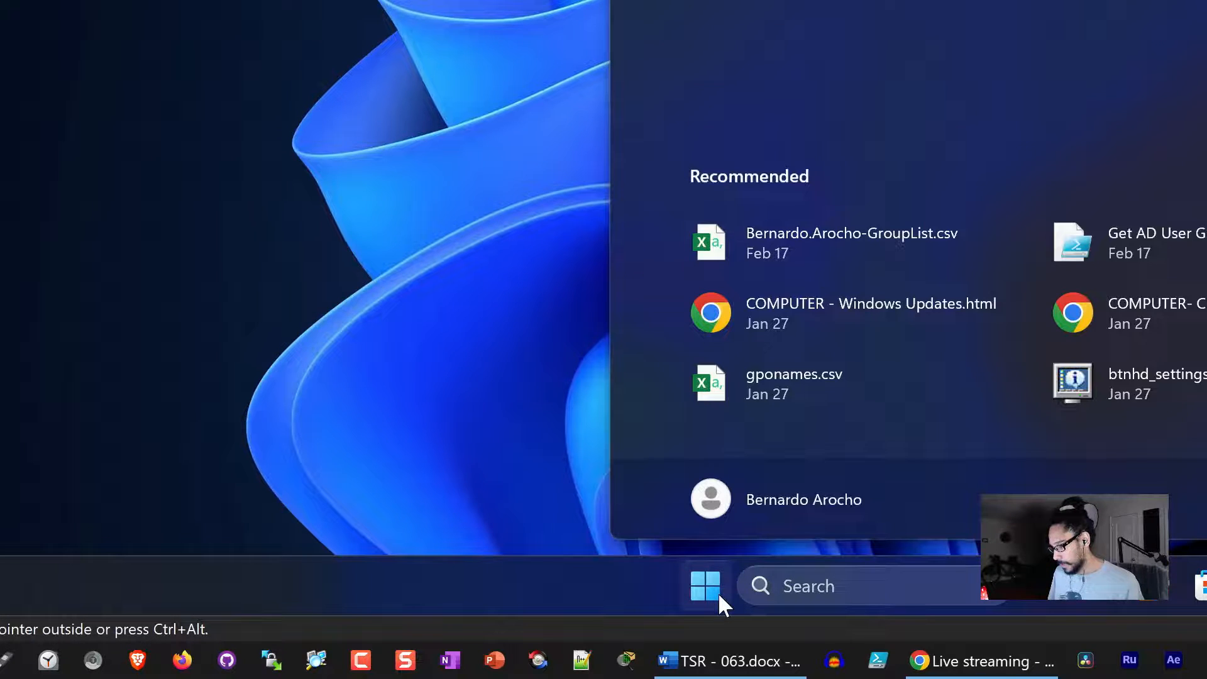
{"action": "right_click", "coordinate": [719, 594]}
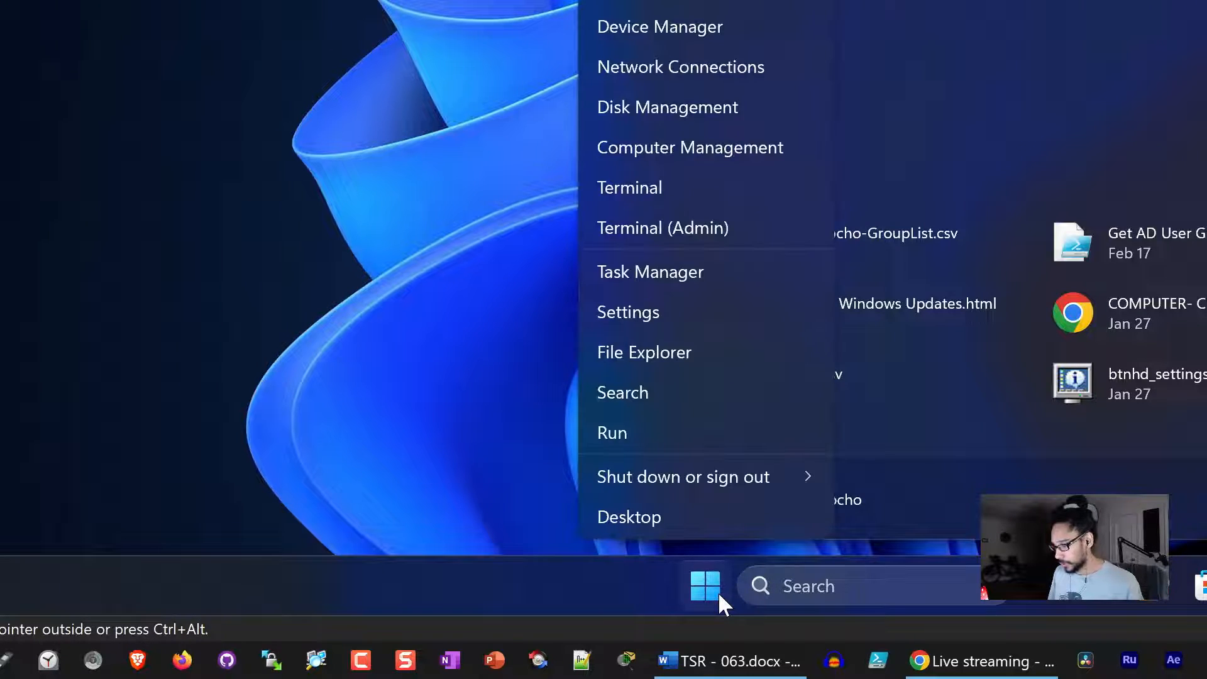
{"action": "left_click", "coordinate": [657, 432]}
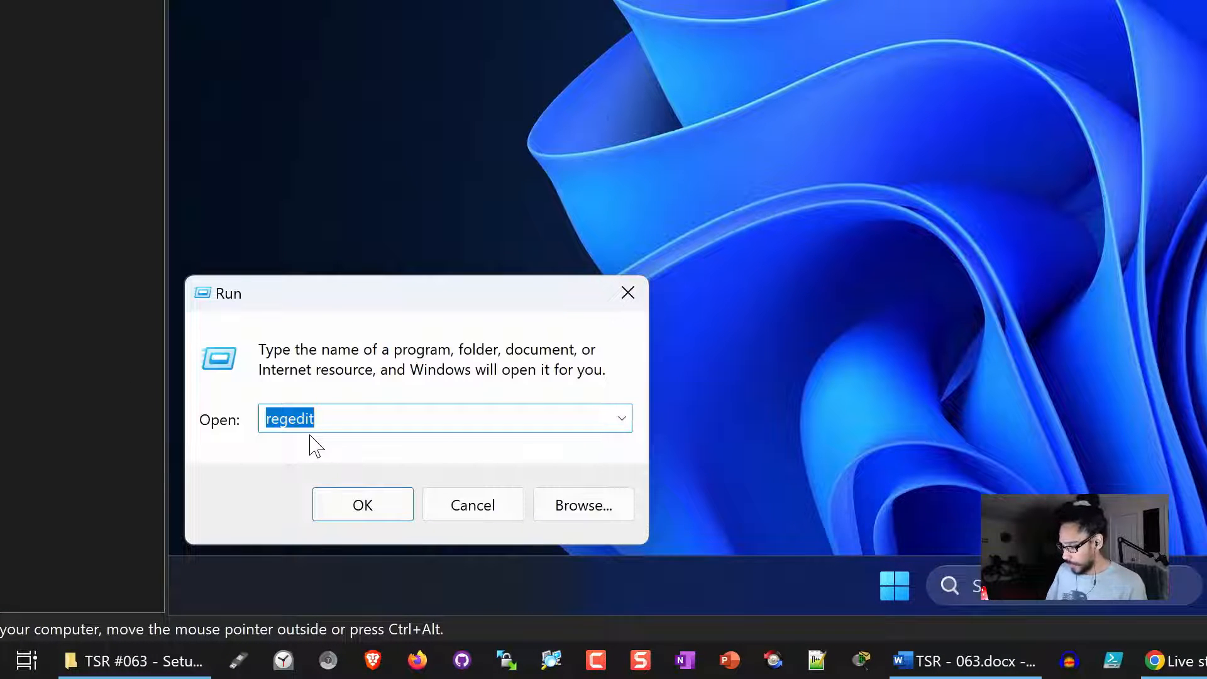
{"action": "type", "text": "\\\\dc01"}
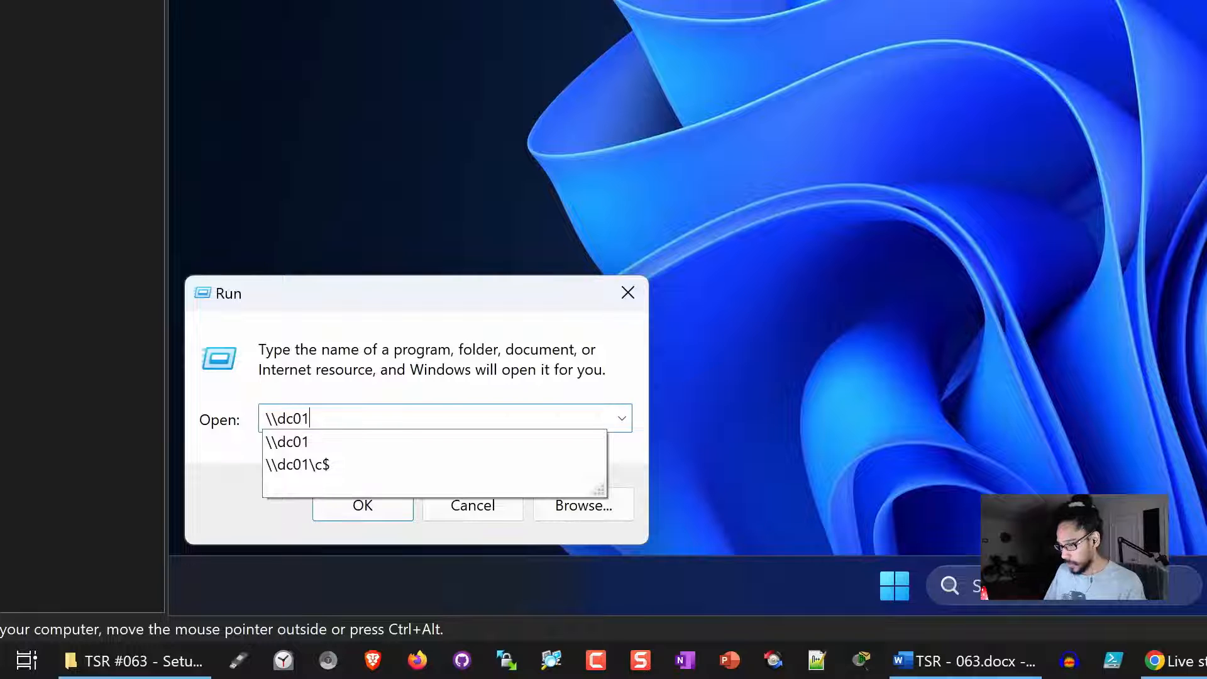
{"action": "left_click", "coordinate": [348, 455]}
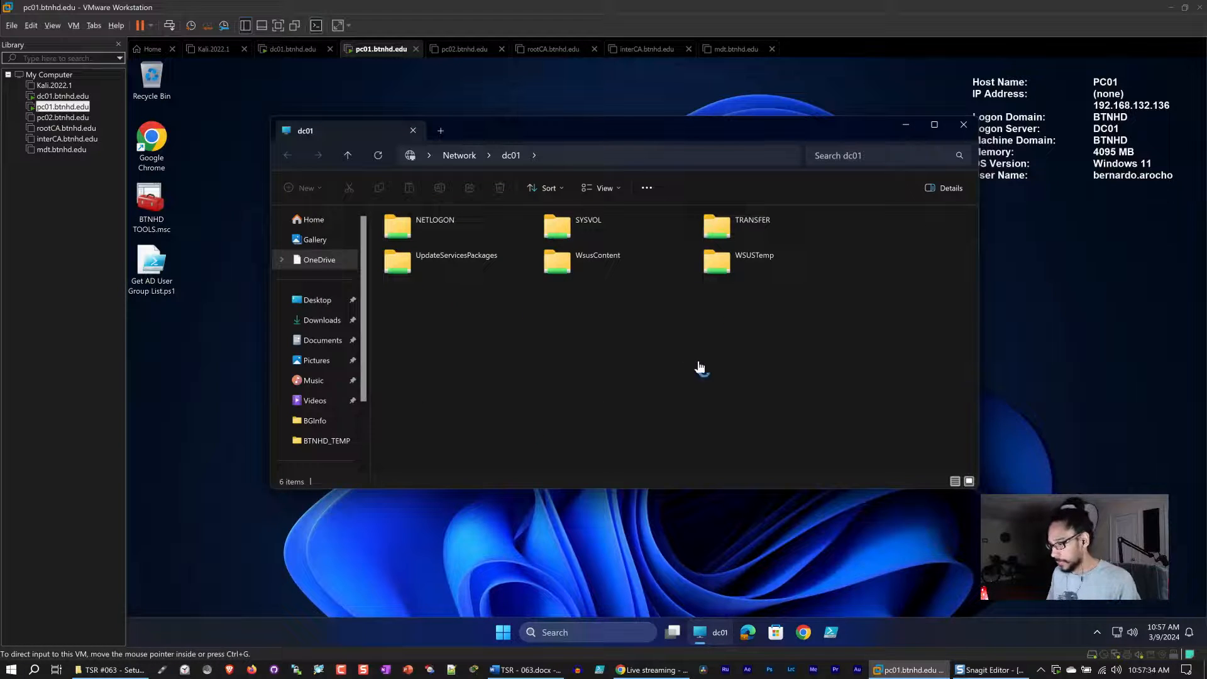
{"action": "double_click", "coordinate": [728, 236]}
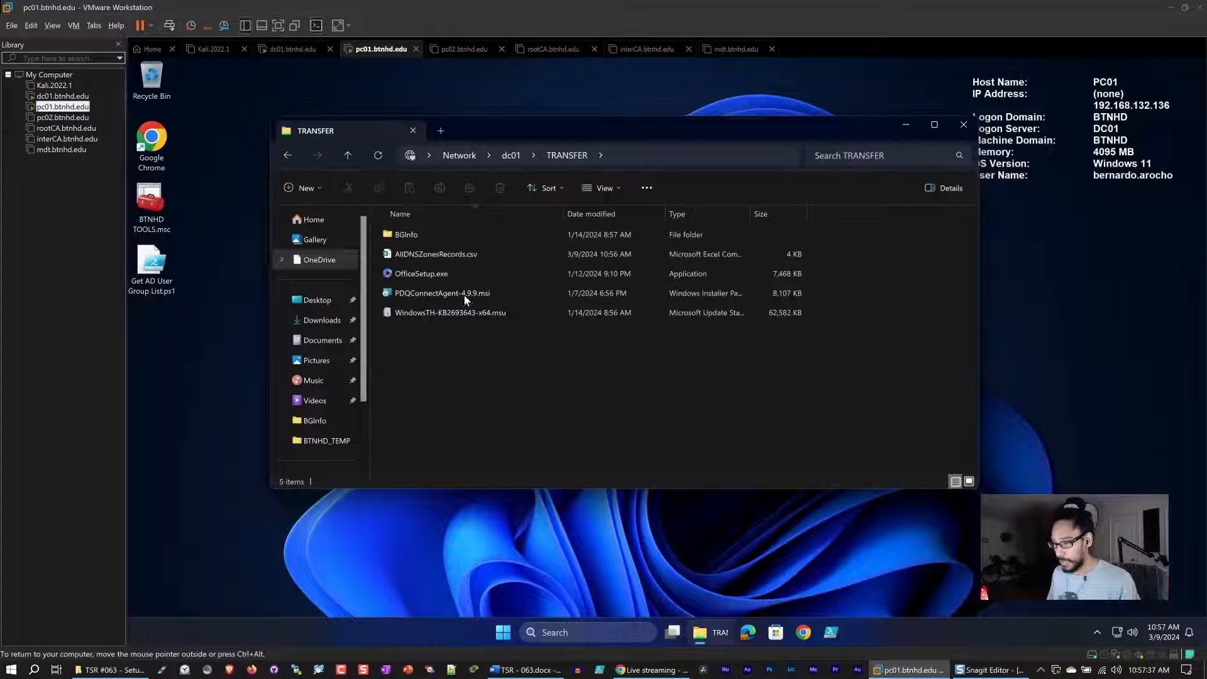
{"action": "left_click_drag", "start_coordinate": [499, 127], "coordinate": [468, 106]}
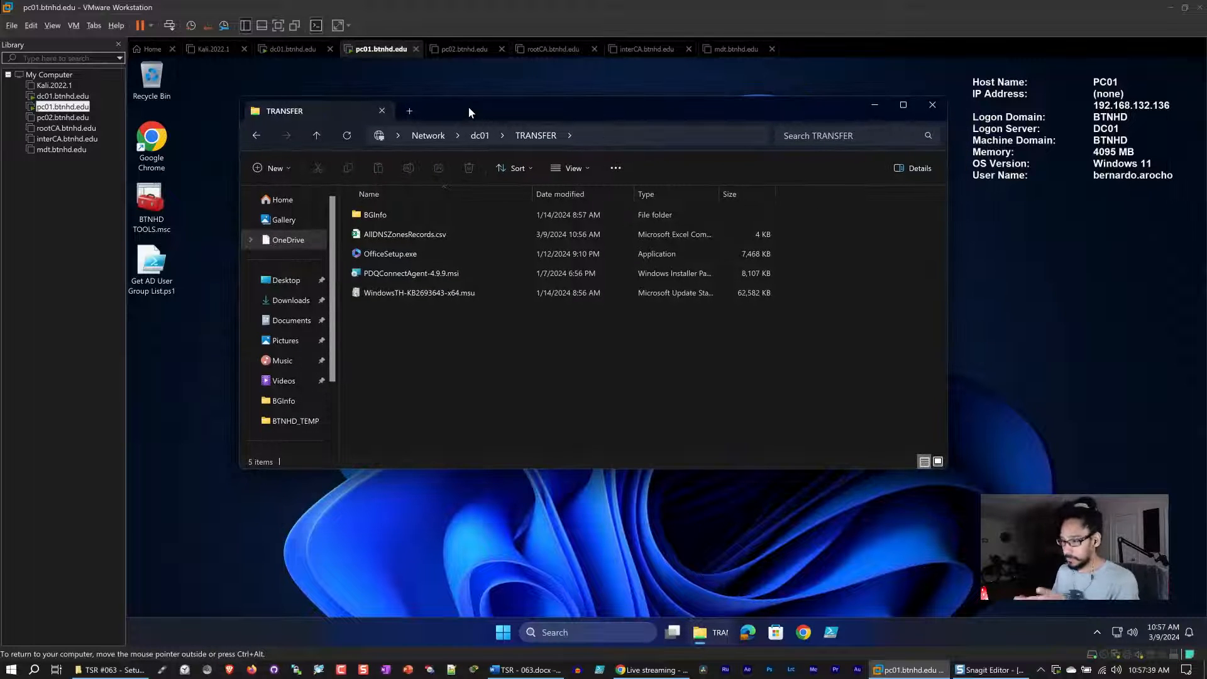
Open AllDNSZonesRecords.csv and autofit the spreadsheet's column widths.
{"action": "left_click", "coordinate": [399, 235]}
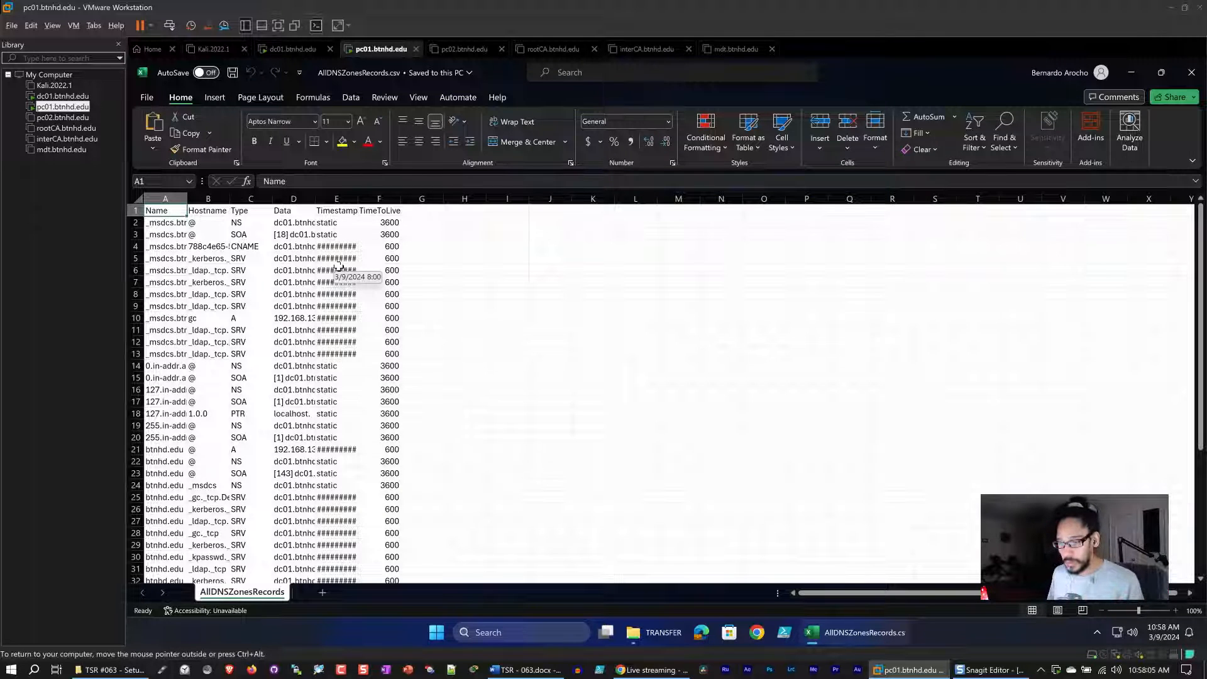
{"action": "key", "text": "ctrl+a"}
{"action": "double_click", "coordinate": [187, 199]}
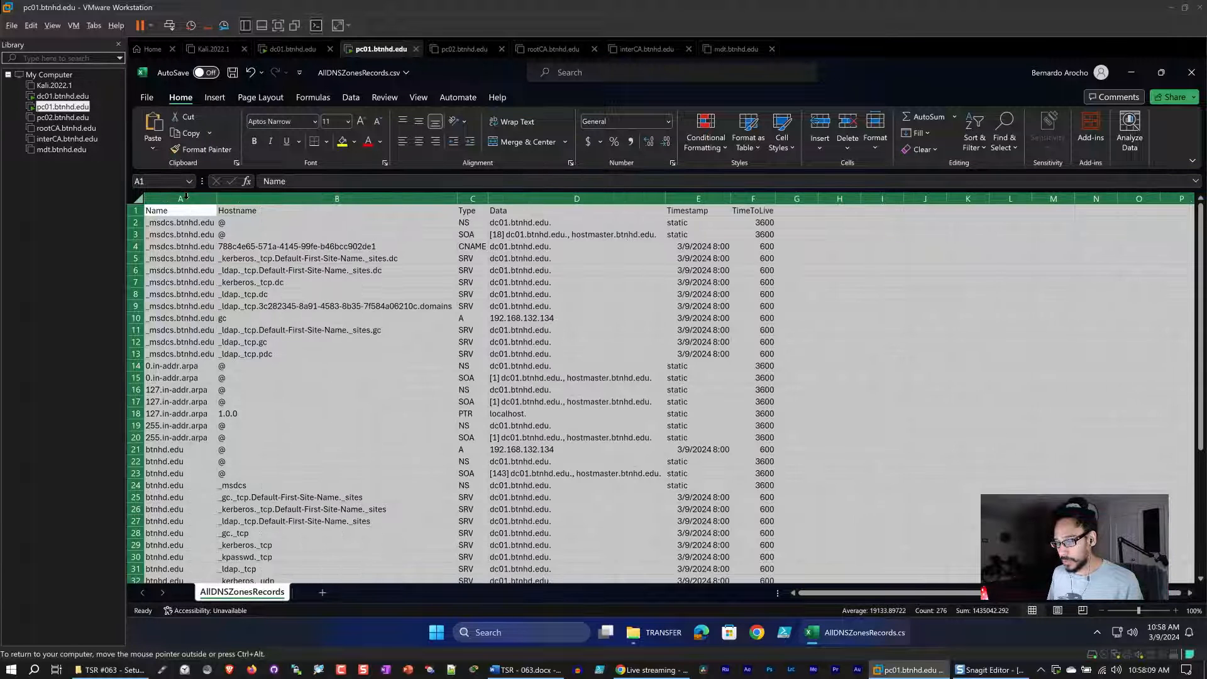
{"action": "left_click", "coordinate": [613, 337]}
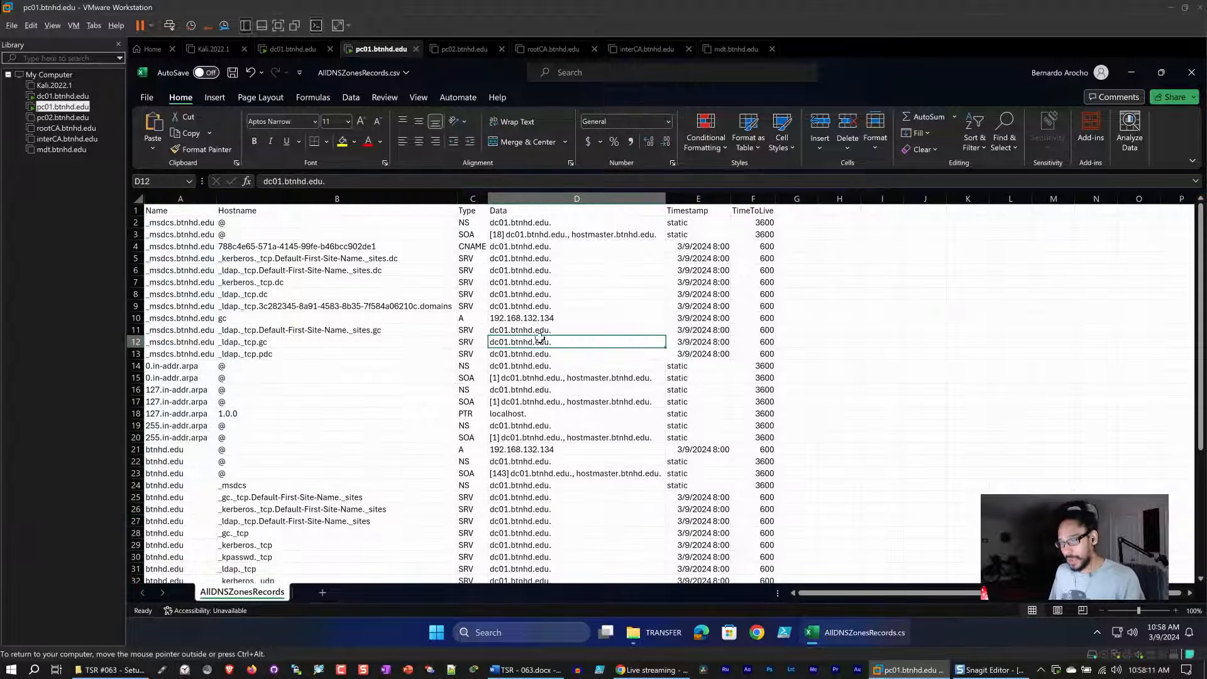
{"action": "left_click", "coordinate": [220, 198]}
{"action": "left_click_drag", "start_coordinate": [216, 199], "coordinate": [236, 199]}
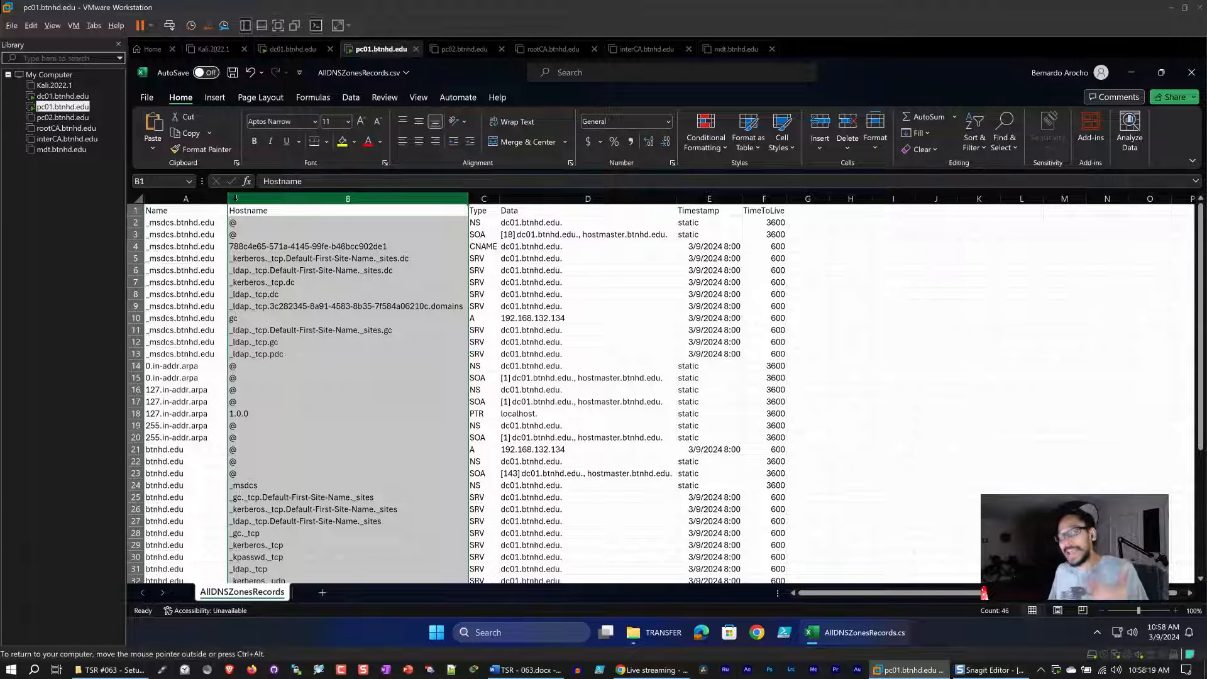
Scroll through the exported DNS records down to the host records.
{"action": "left_click", "coordinate": [522, 261]}
{"action": "scroll", "coordinate": [518, 267], "scroll_direction": "down", "scroll_amount": 4}
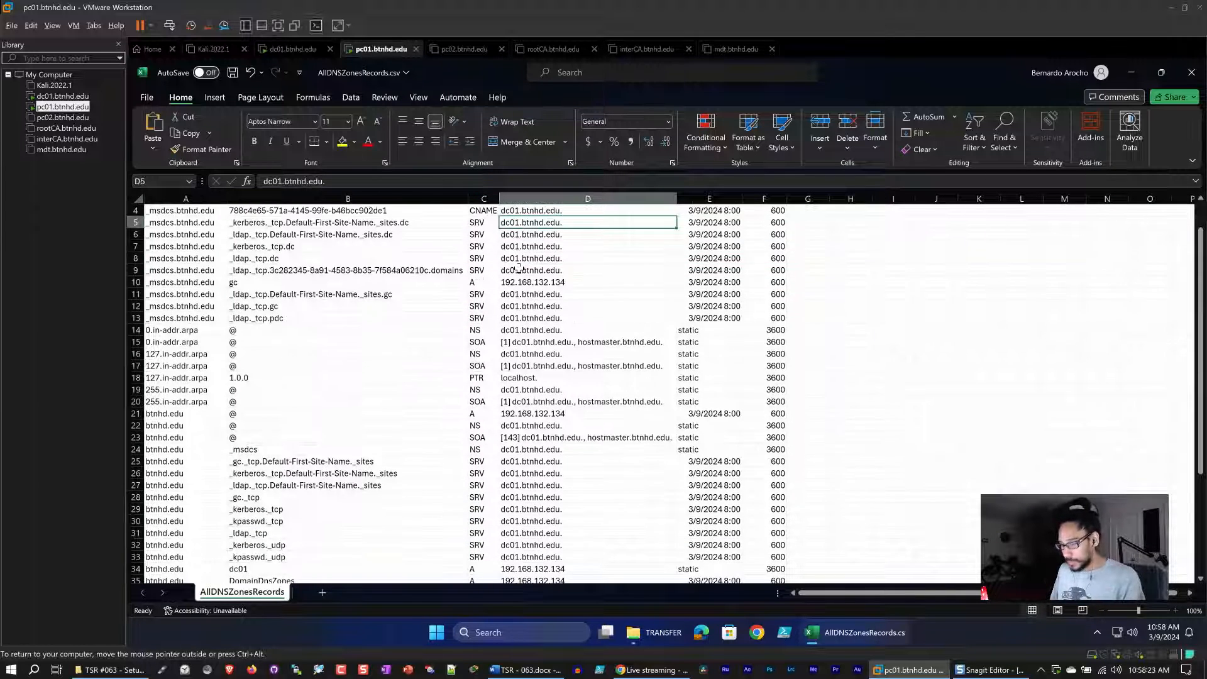
{"action": "scroll", "coordinate": [497, 277], "scroll_direction": "down", "scroll_amount": 2}
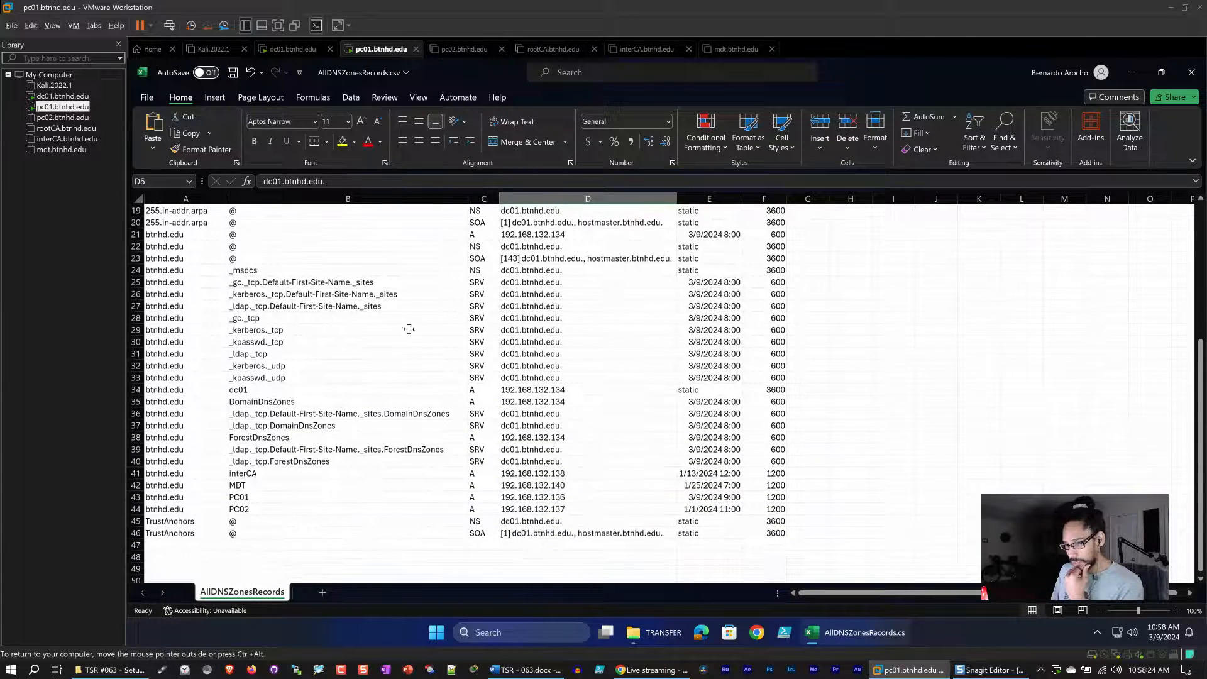
{"action": "left_click", "coordinate": [135, 473]}
{"action": "scroll", "coordinate": [136, 473], "scroll_direction": "down", "scroll_amount": 2}
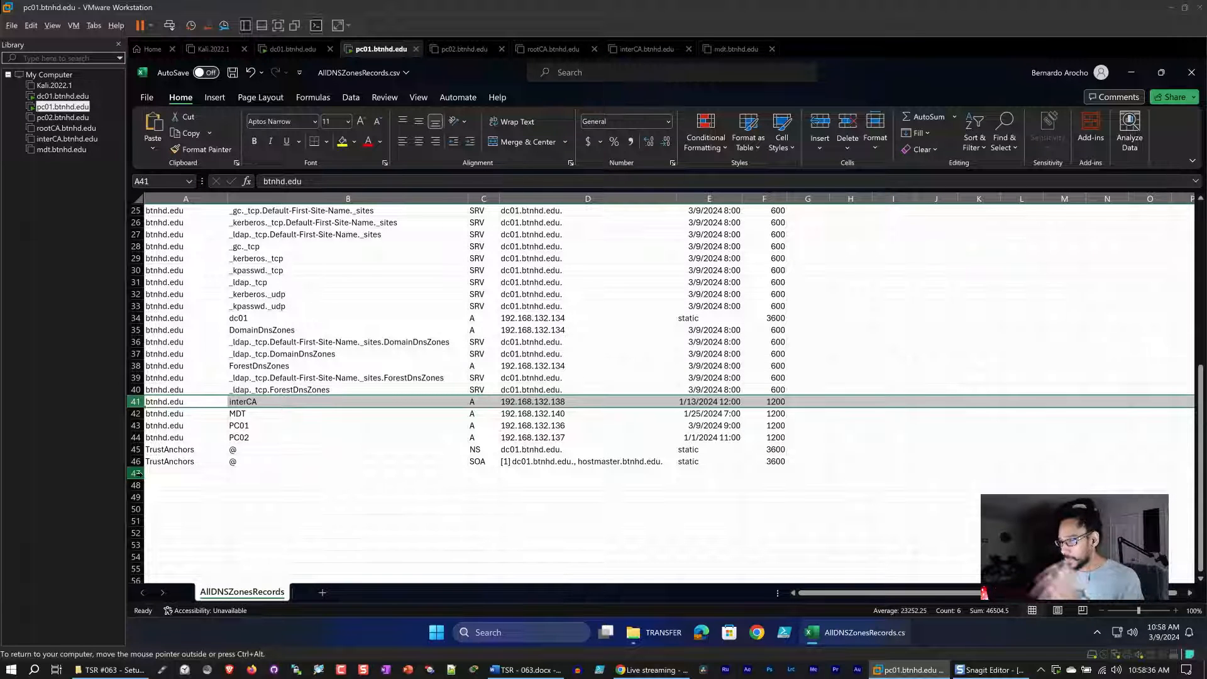
Close the spreadsheet without saving changes and close the TRANSFER window.
{"action": "left_click", "coordinate": [1191, 74]}
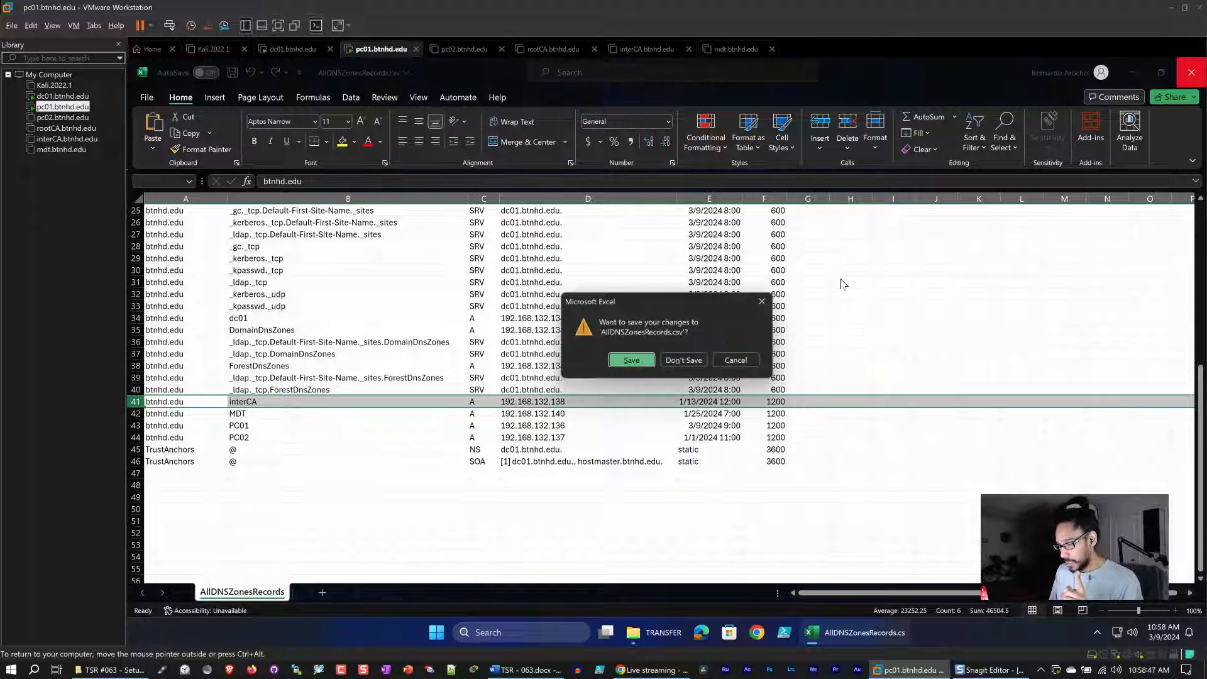
{"action": "left_click", "coordinate": [682, 359]}
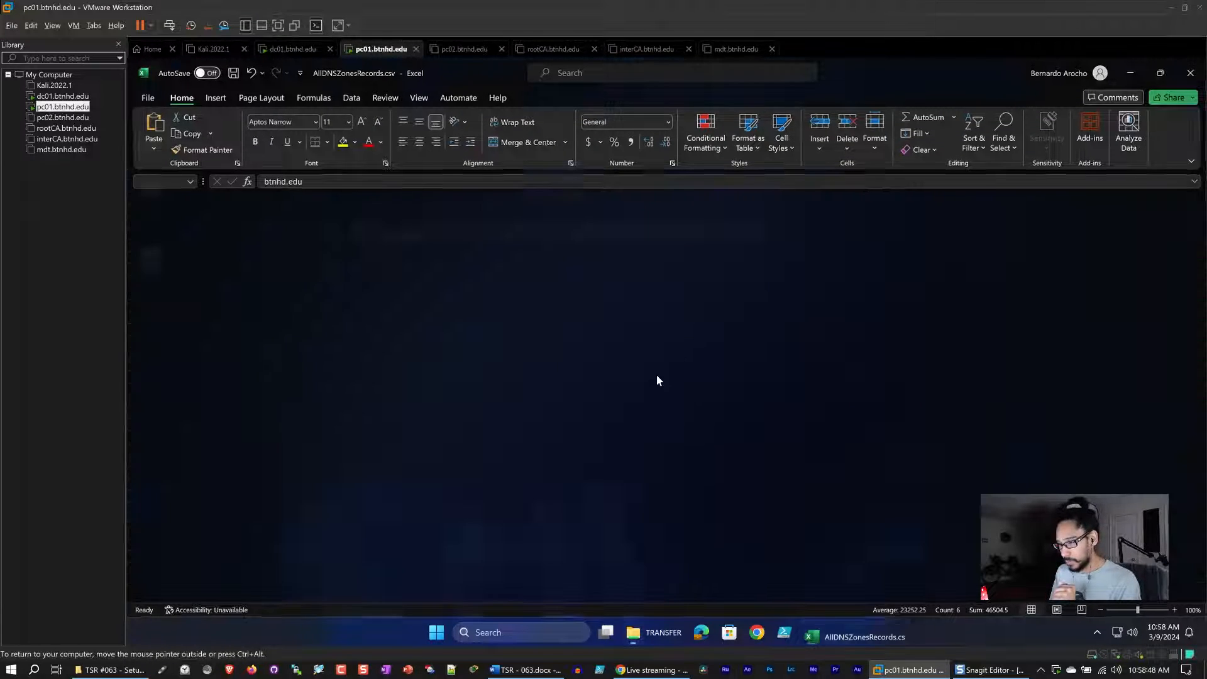
{"action": "left_click", "coordinate": [937, 106]}
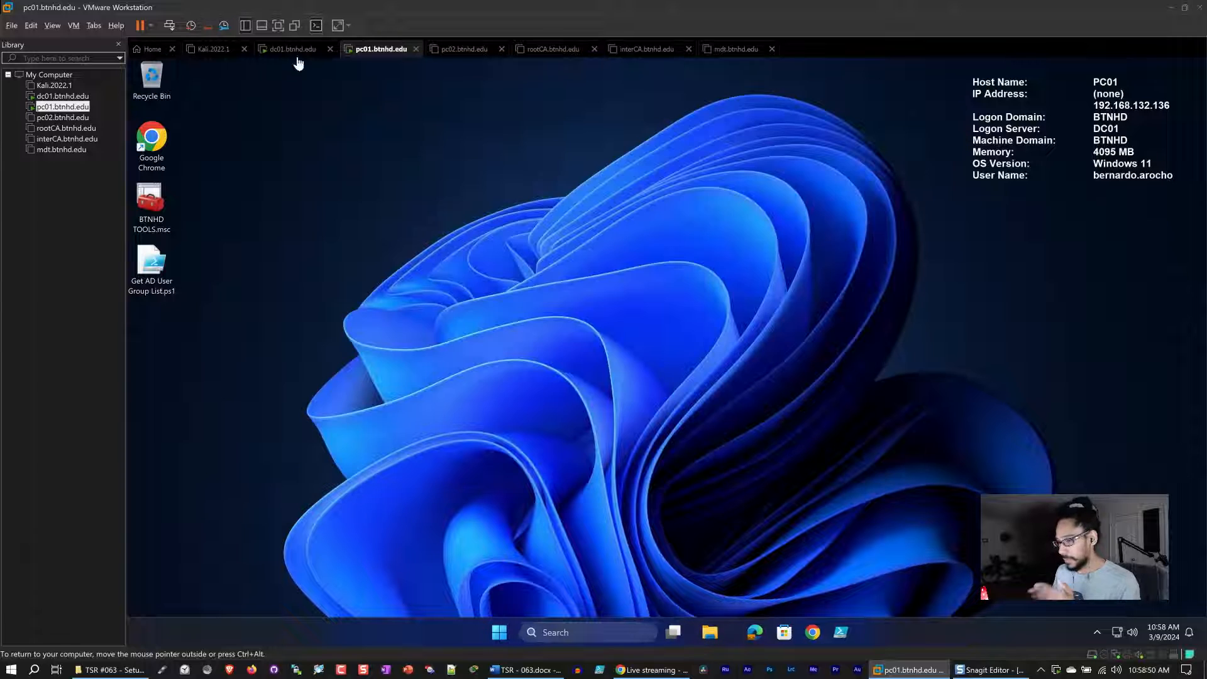
Return to DC01 and close the PowerShell ISE with the backup script.
{"action": "left_click", "coordinate": [294, 52]}
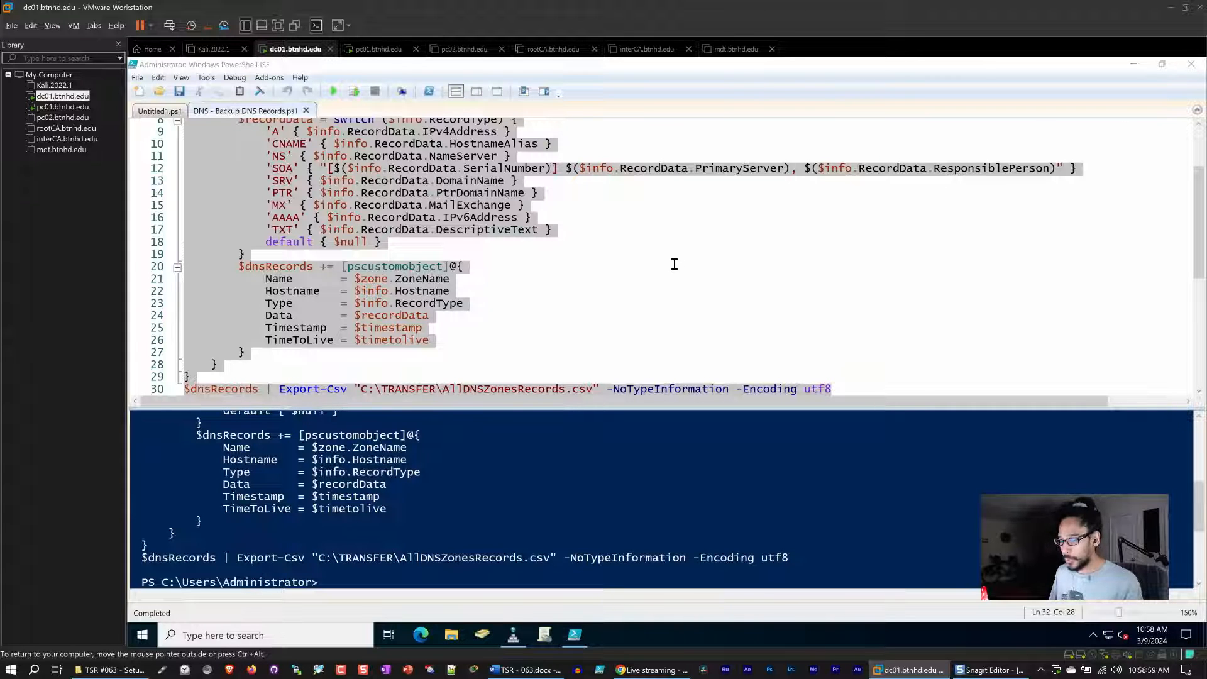
{"action": "scroll", "coordinate": [676, 261], "scroll_direction": "down", "scroll_amount": 3}
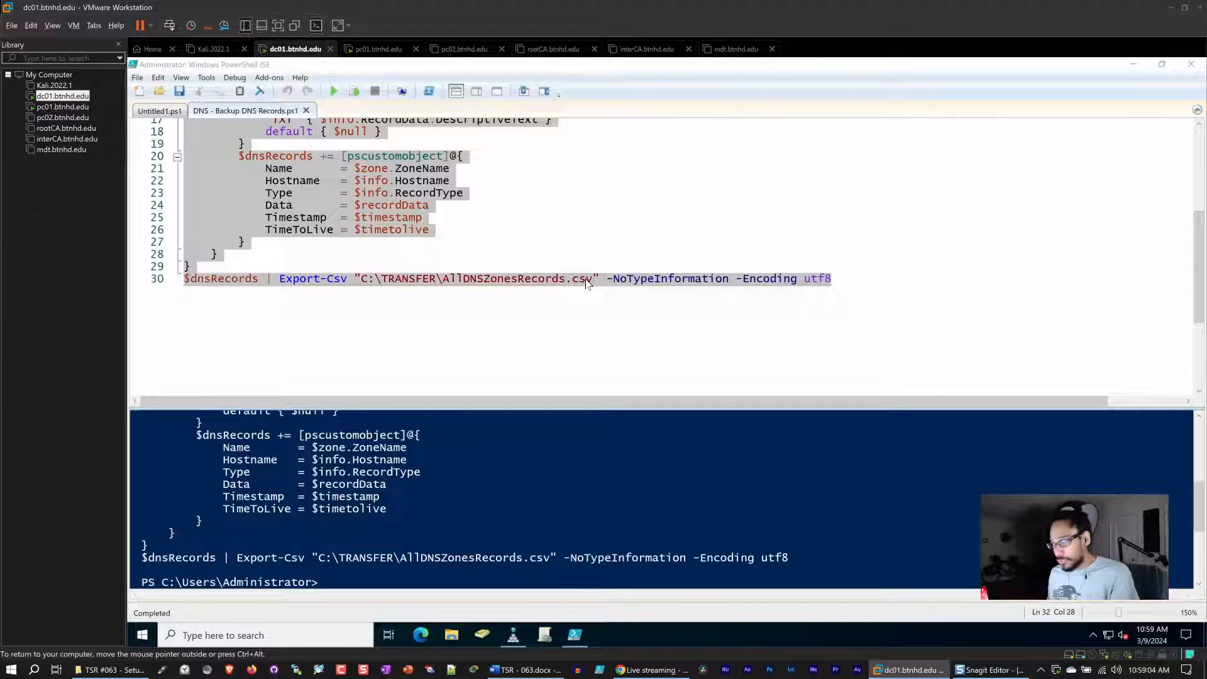
{"action": "scroll", "coordinate": [585, 281], "scroll_direction": "up", "scroll_amount": 5}
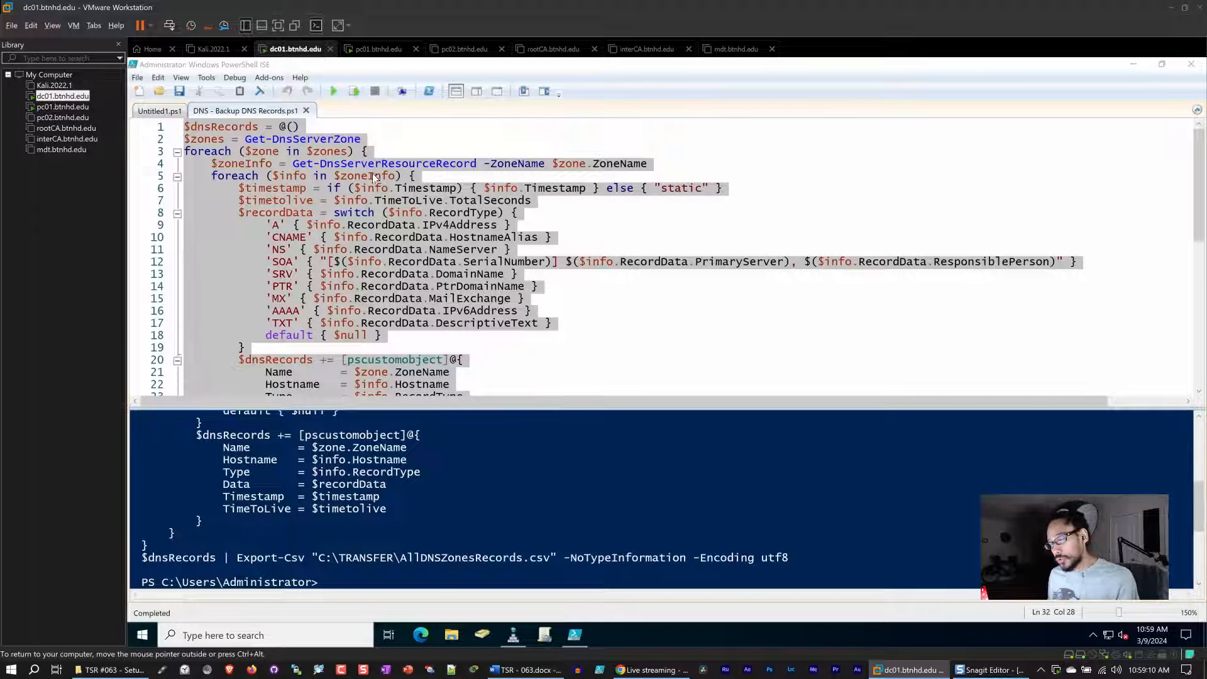
{"action": "left_click", "coordinate": [382, 144]}
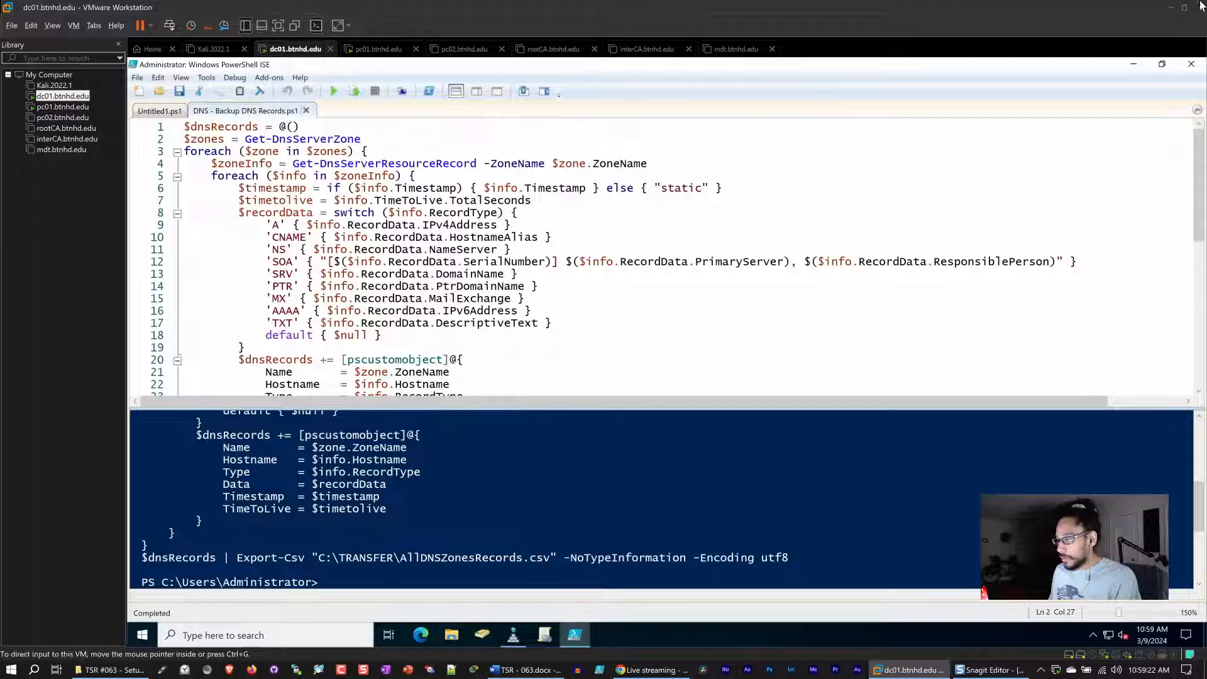
{"action": "left_click", "coordinate": [1191, 63]}
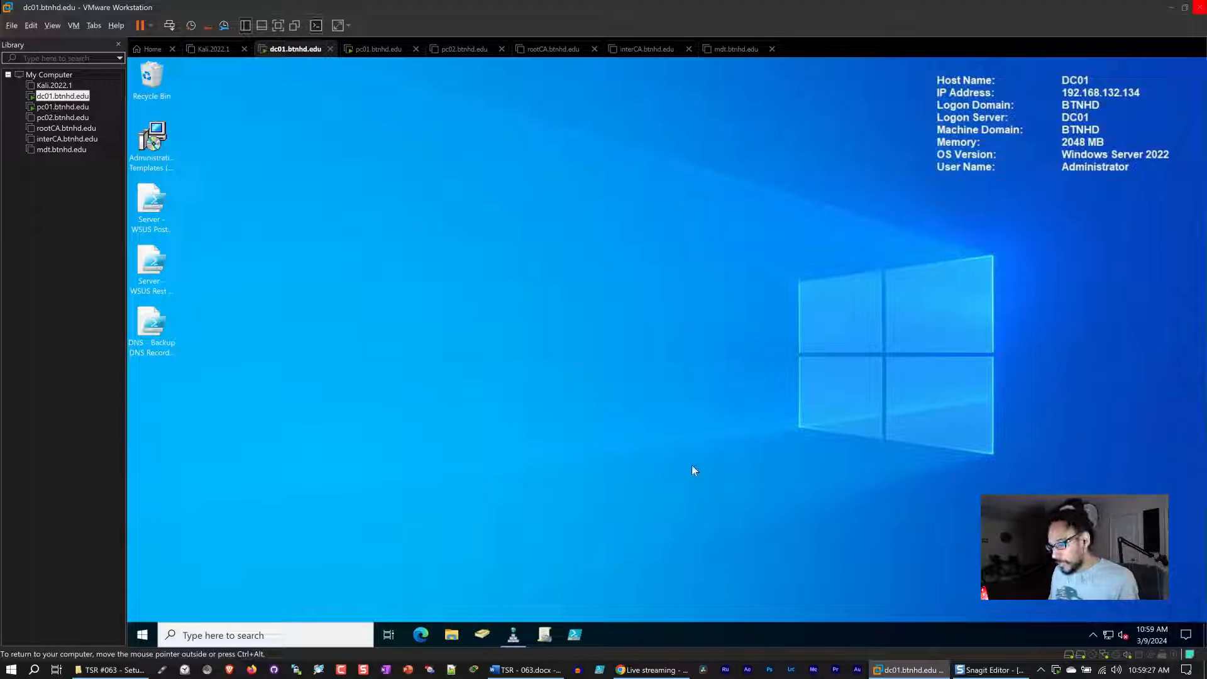
Open DNS Manager and inspect the interCA host record's properties, then cancel the dialog.
{"action": "left_click", "coordinate": [516, 636]}
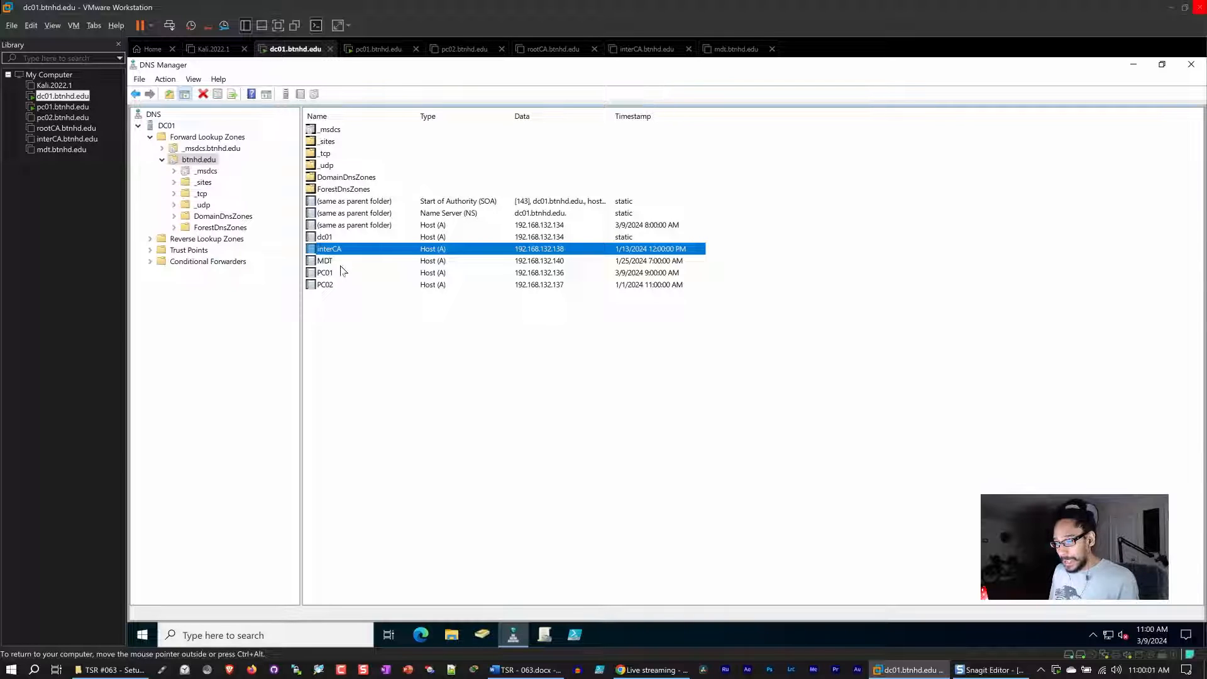
{"action": "double_click", "coordinate": [330, 250]}
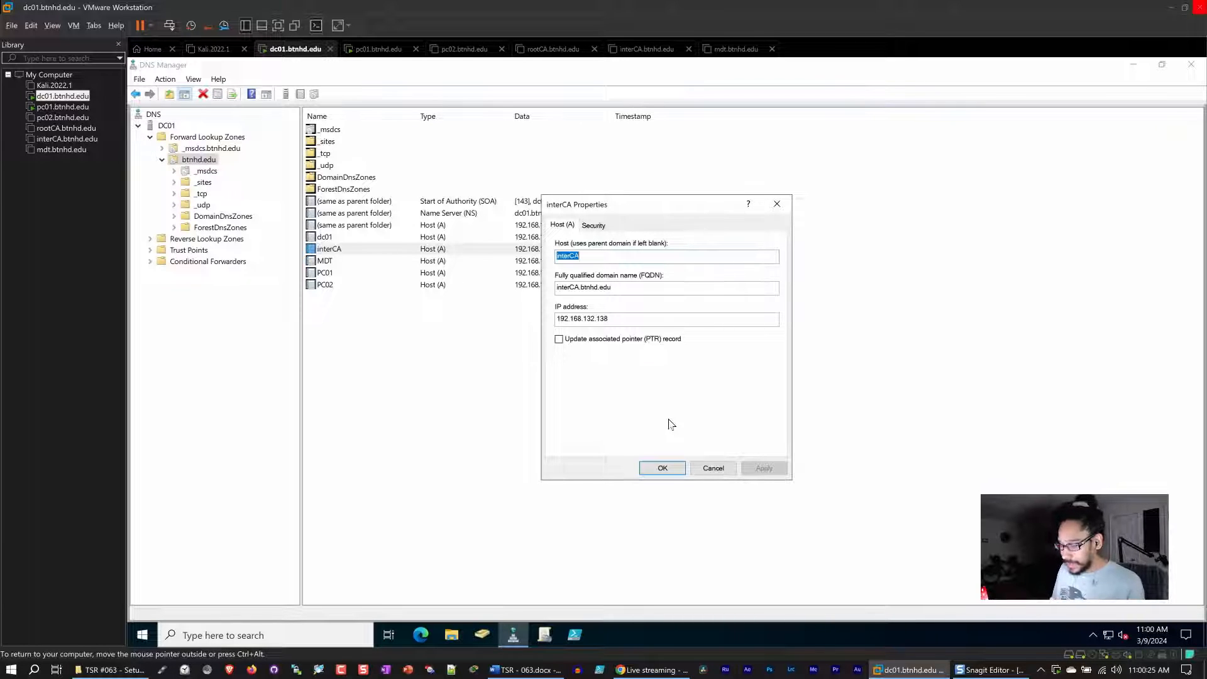
{"action": "left_click", "coordinate": [654, 670]}
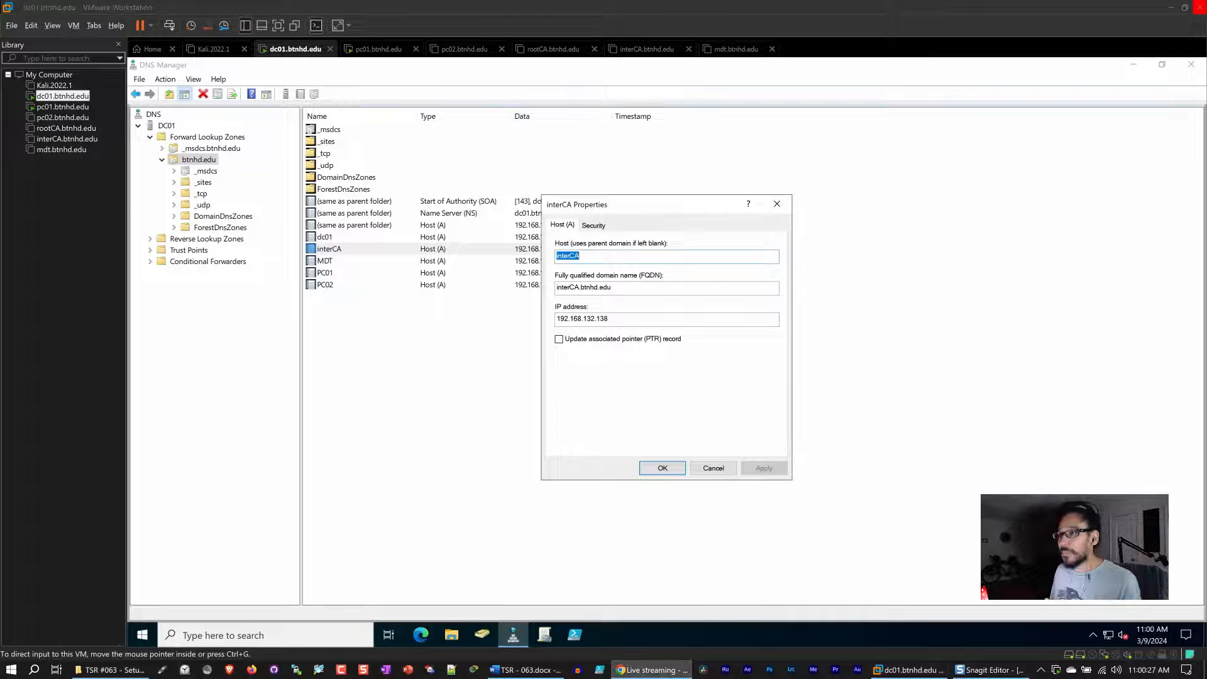
{"action": "key", "text": "ctrl+t"}
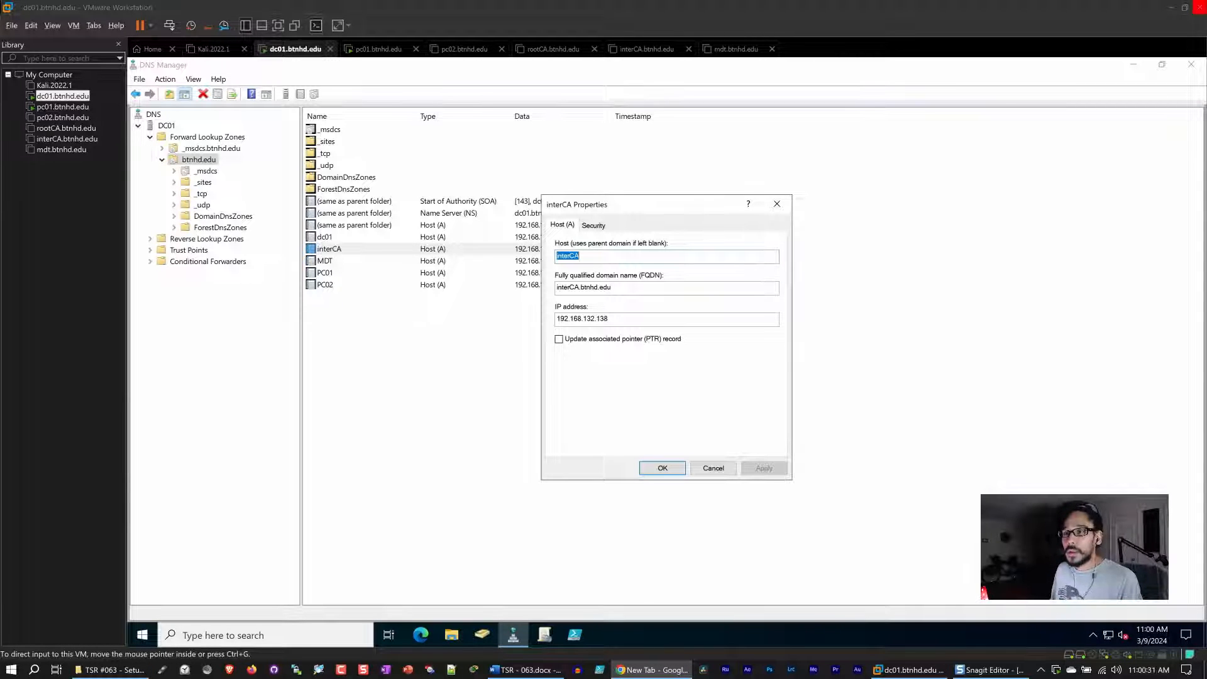
{"action": "key", "text": "Return"}
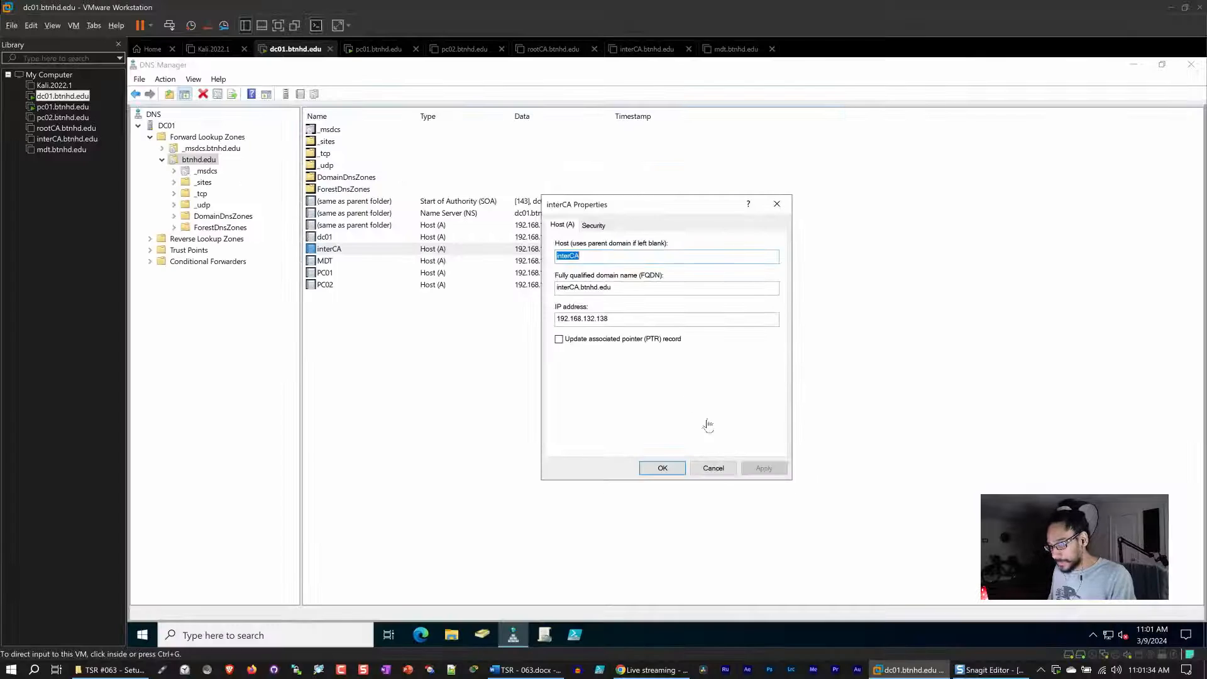
{"action": "left_click", "coordinate": [713, 468]}
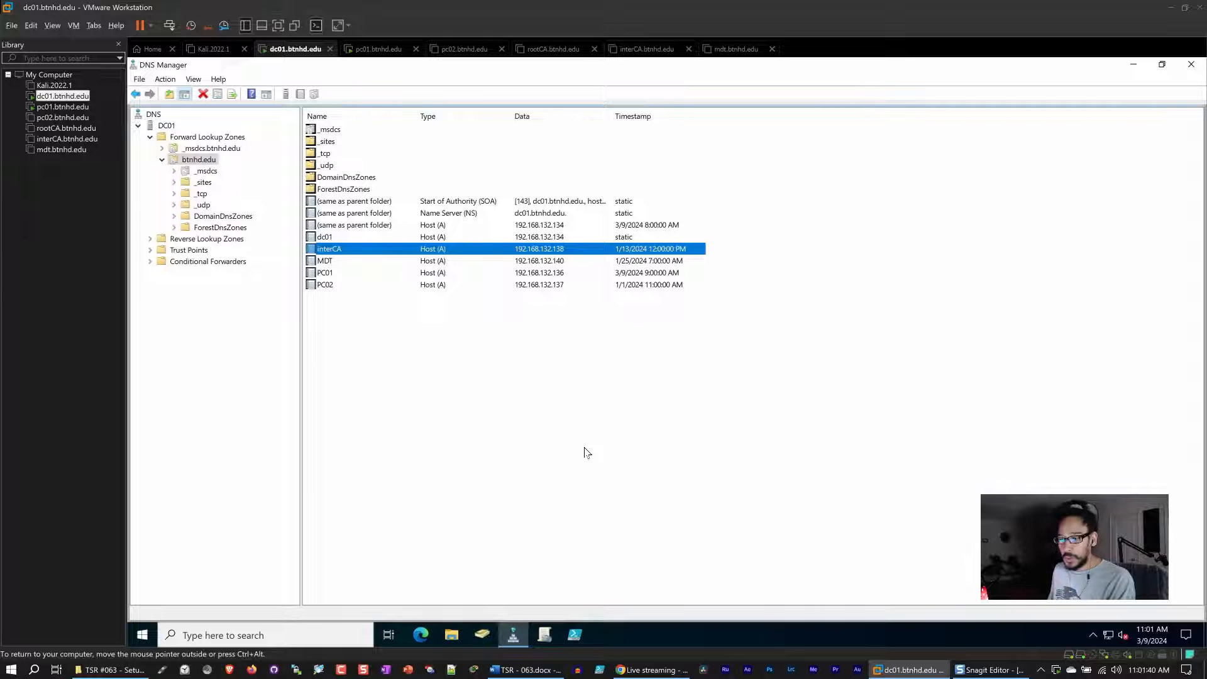
Switch DNS Manager to Advanced view and refresh the btnhd.edu zone.
{"action": "left_click", "coordinate": [196, 81]}
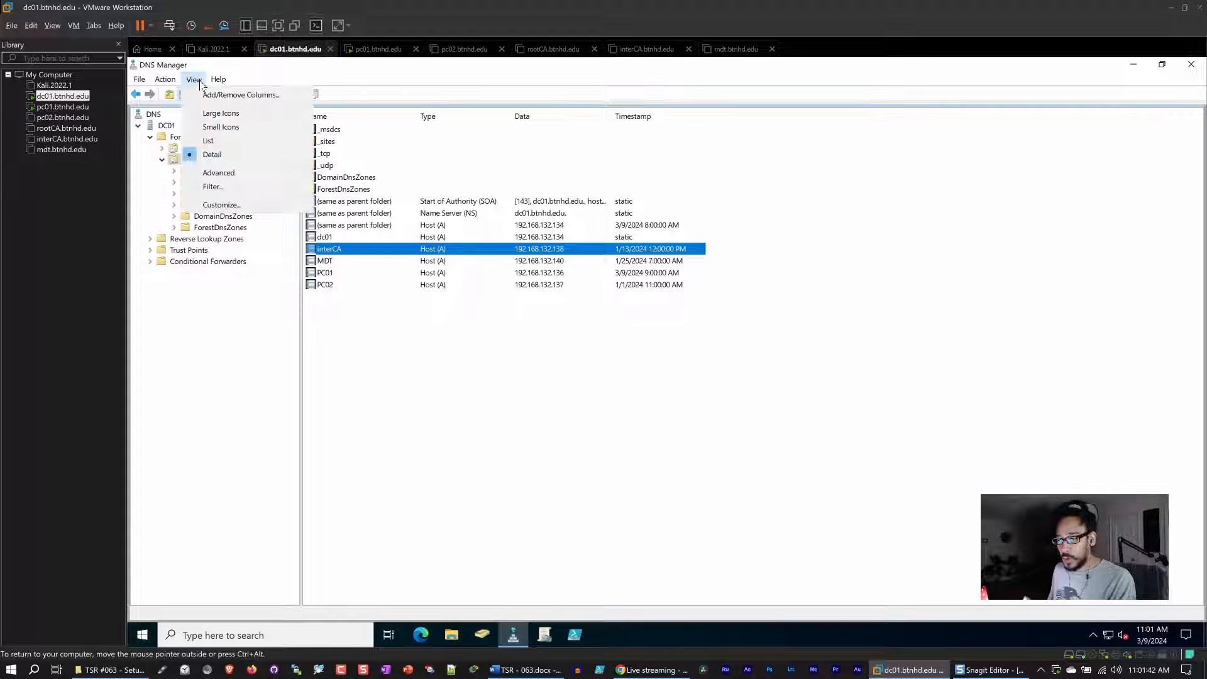
{"action": "left_click", "coordinate": [245, 179]}
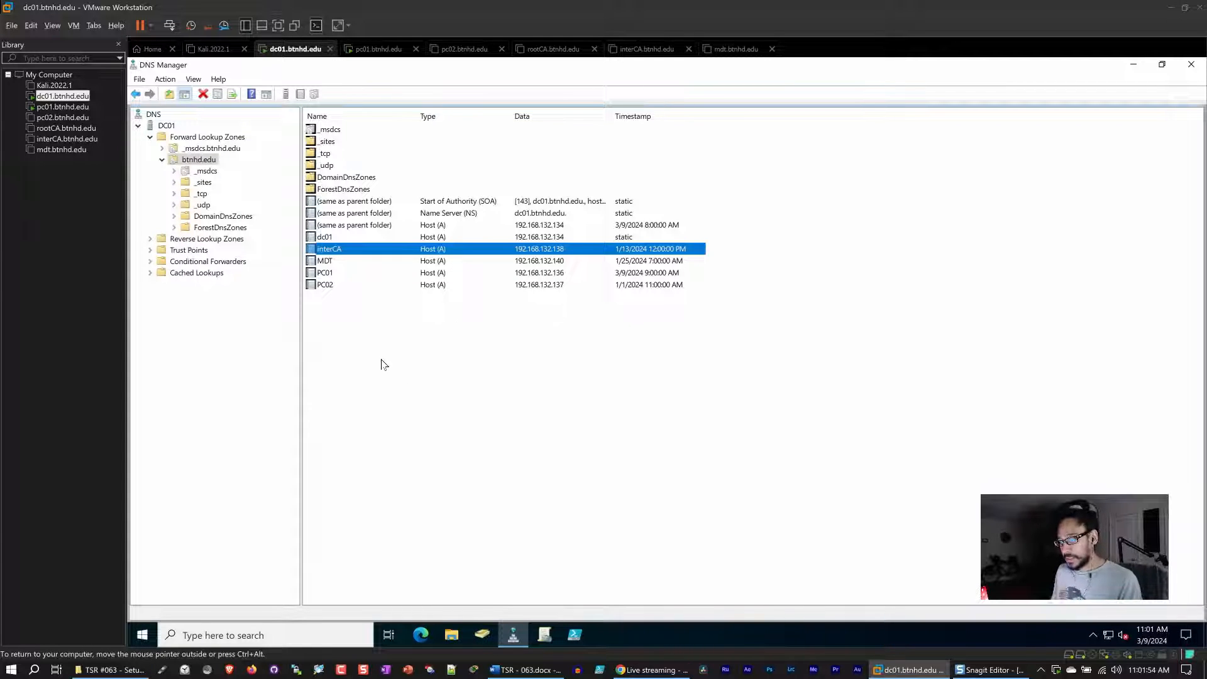
{"action": "right_click", "coordinate": [382, 328]}
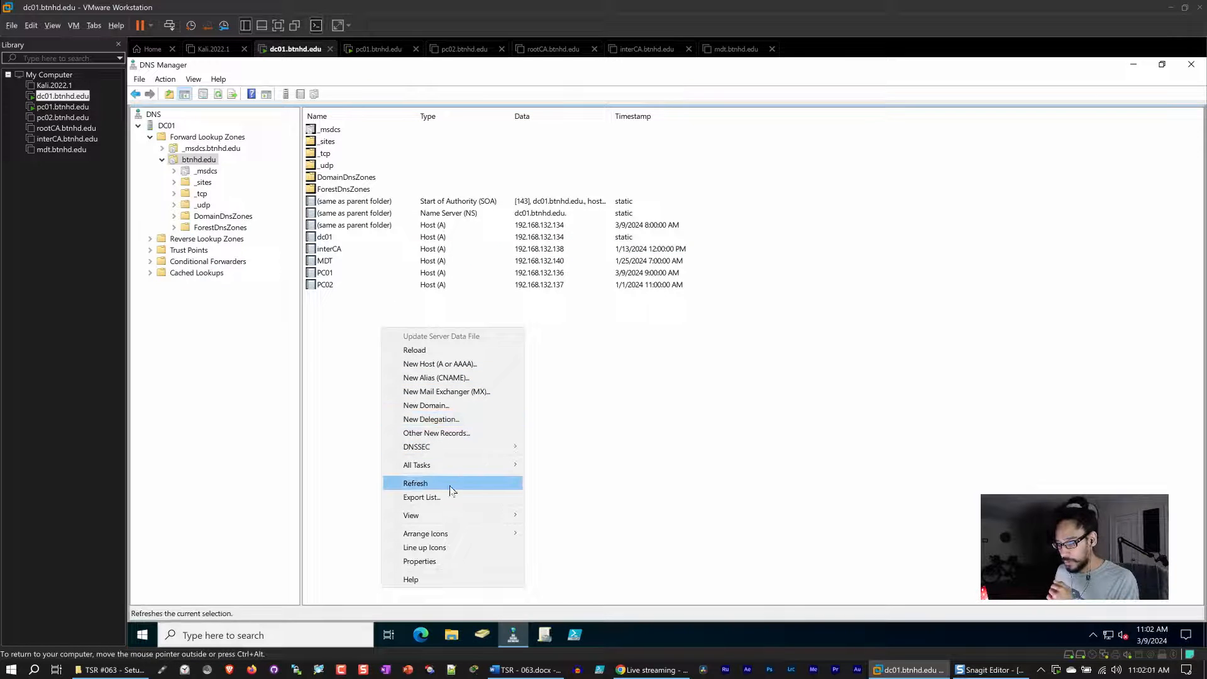
{"action": "left_click", "coordinate": [450, 488]}
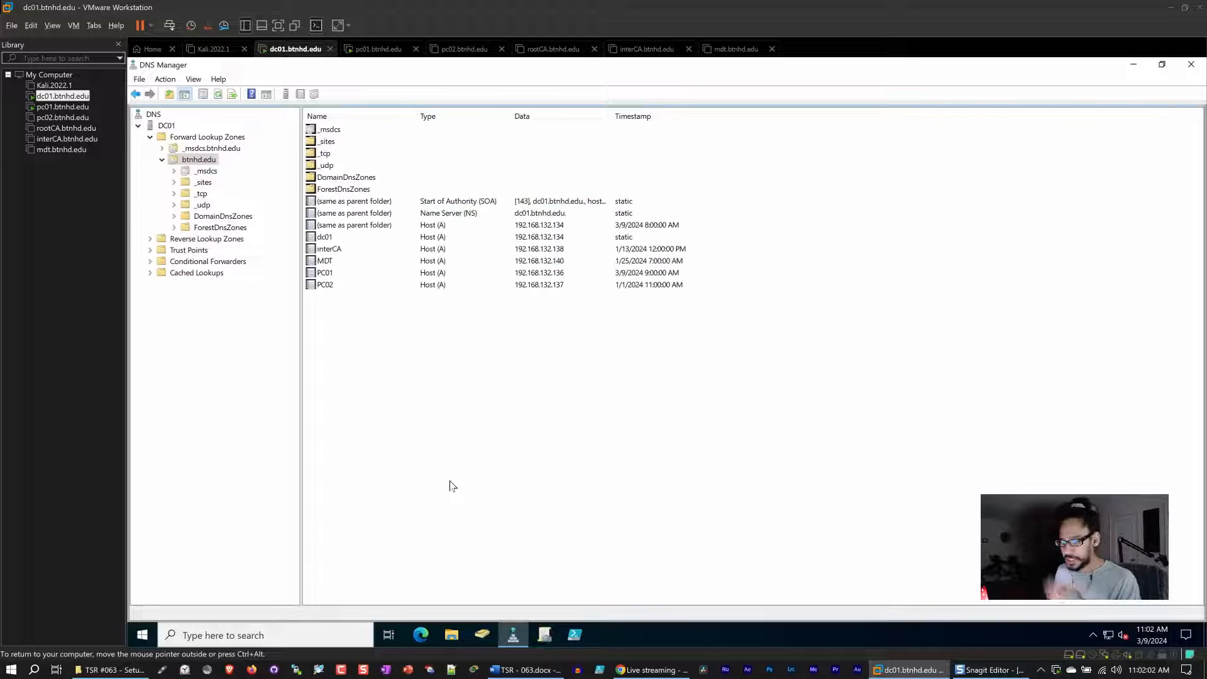
Open the interCA host record's properties to check its stale-record settings.
{"action": "left_click", "coordinate": [337, 253]}
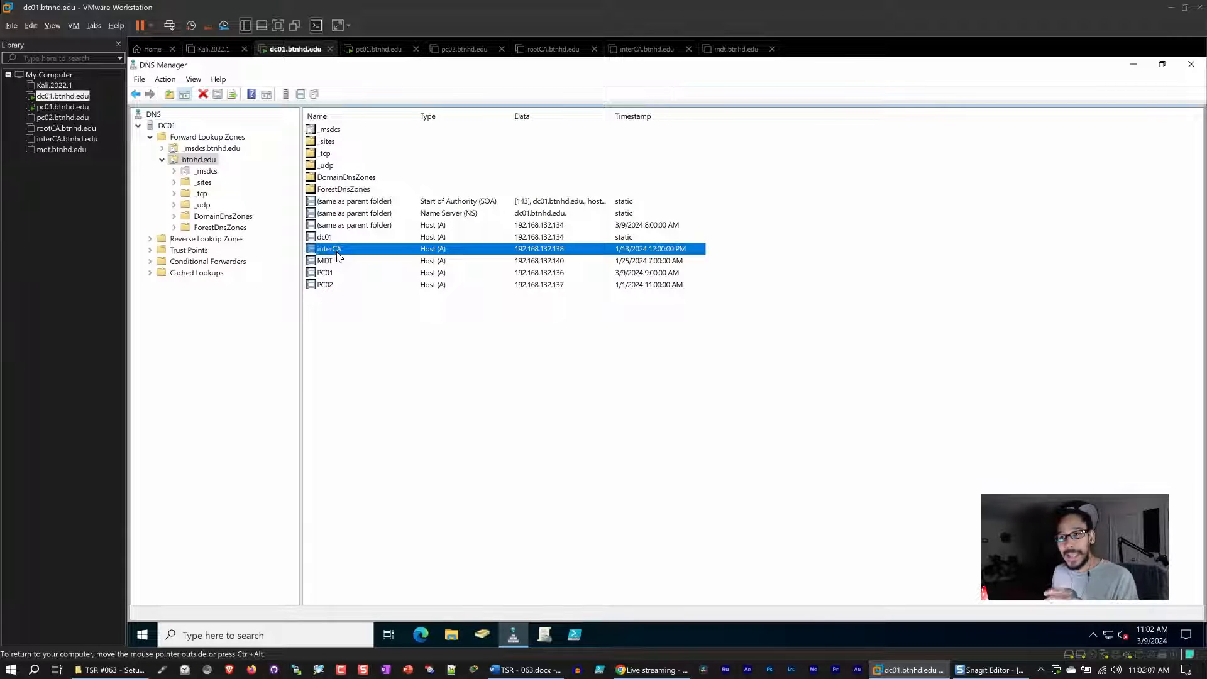
{"action": "double_click", "coordinate": [337, 253]}
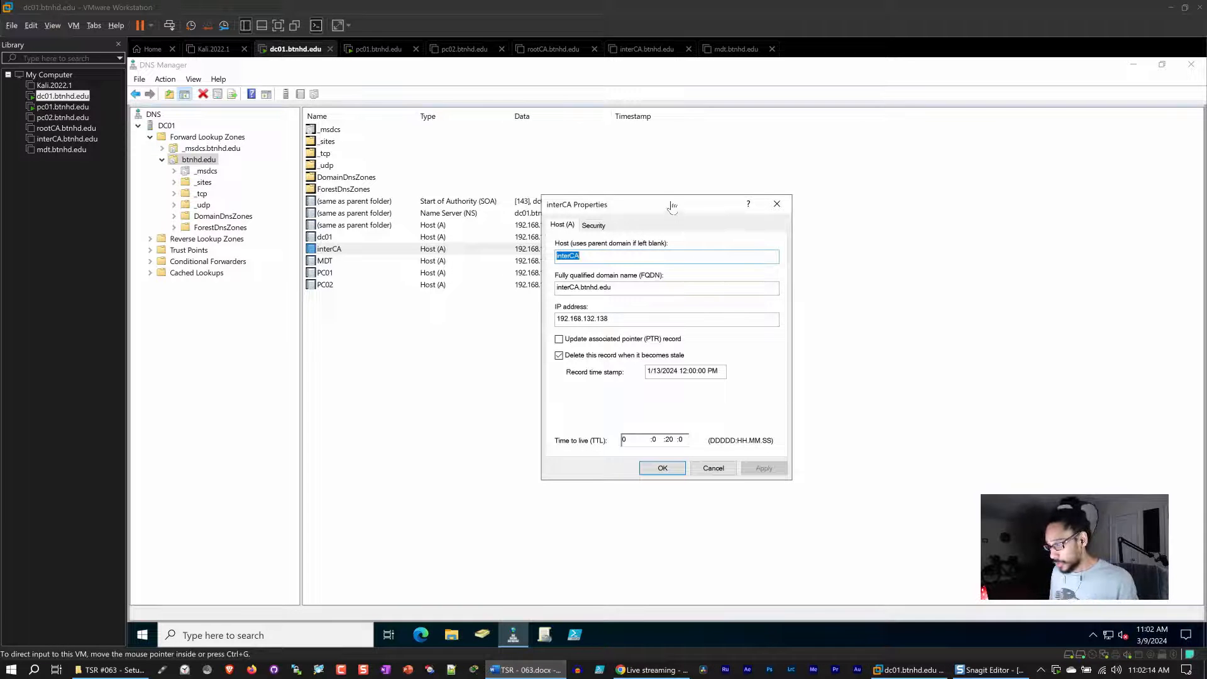
Clear the interCA host record's 'Delete this record when it becomes stale' option, apply it, and refresh the zone's record list.
{"action": "left_click", "coordinate": [680, 13]}
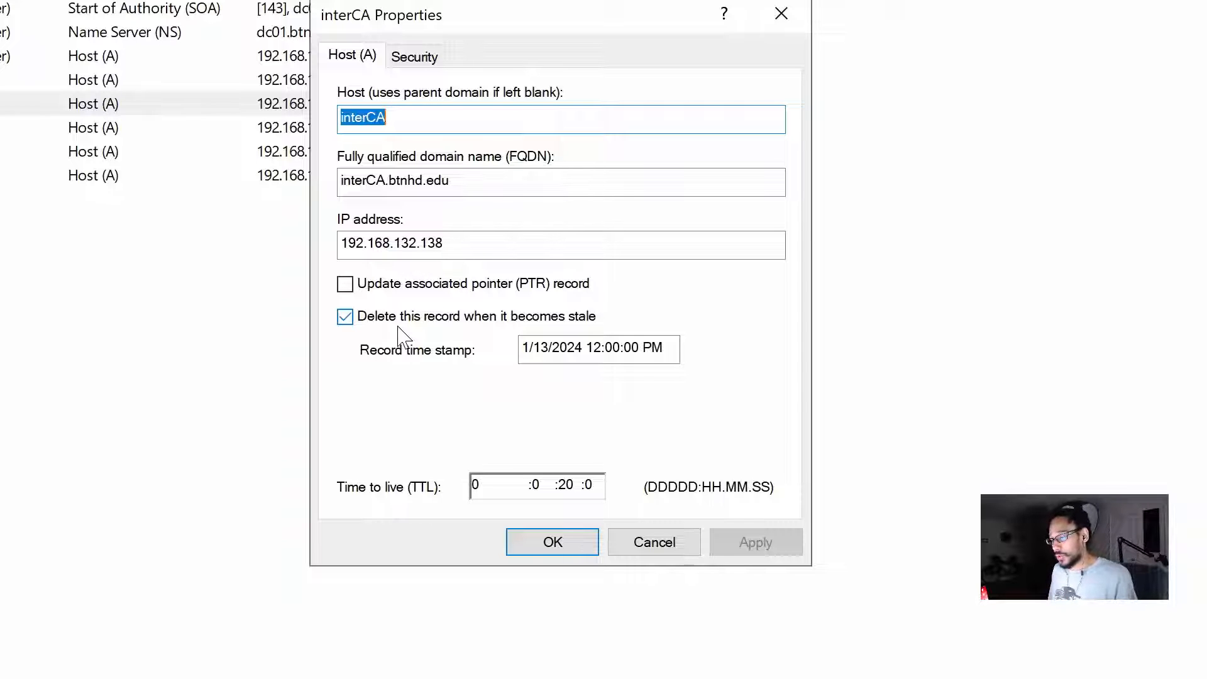
{"action": "left_click", "coordinate": [345, 318]}
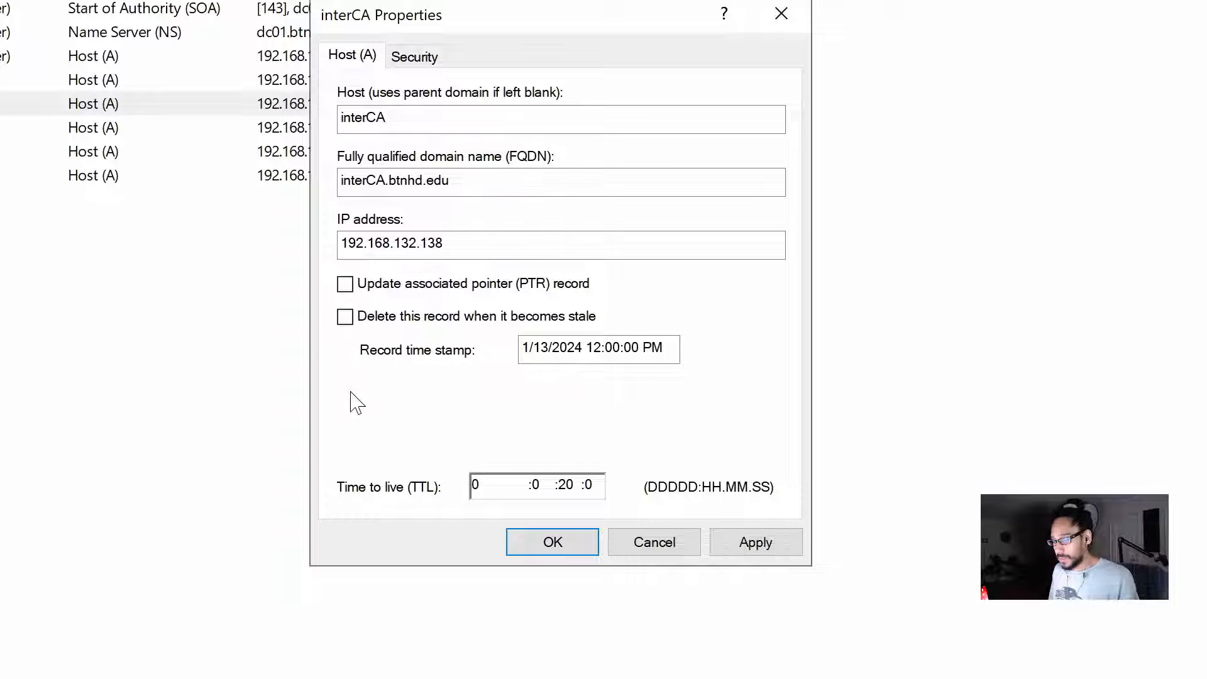
{"action": "left_click", "coordinate": [755, 543]}
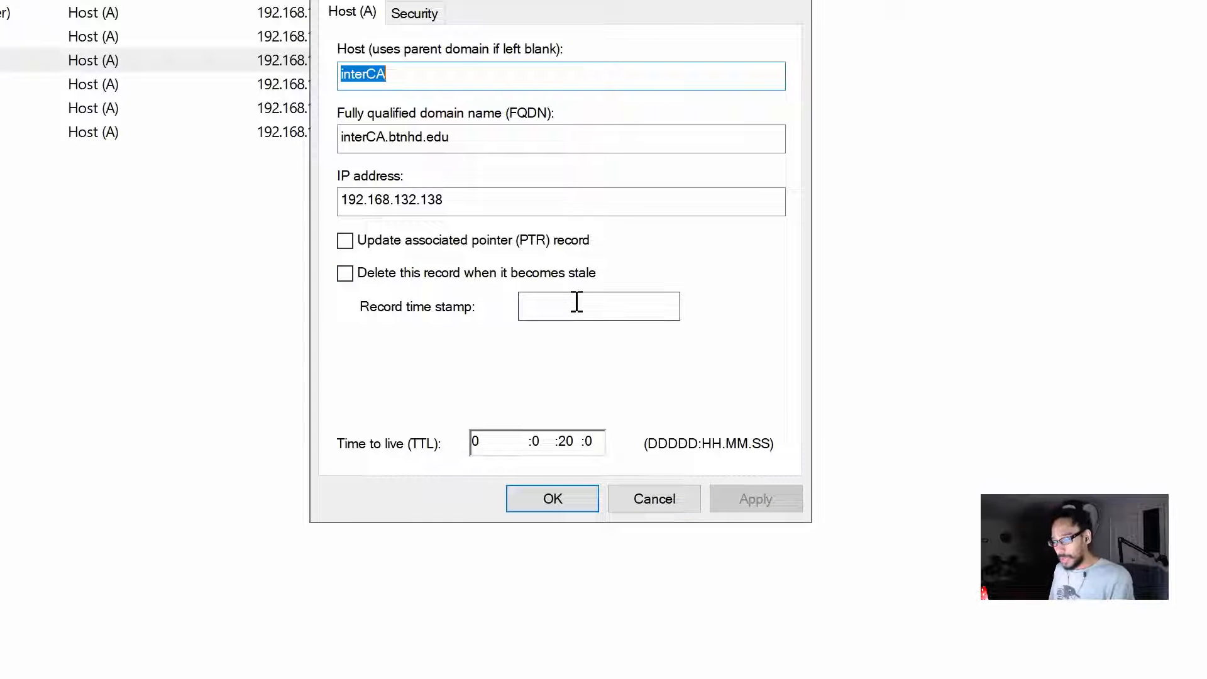
{"action": "left_click", "coordinate": [548, 508]}
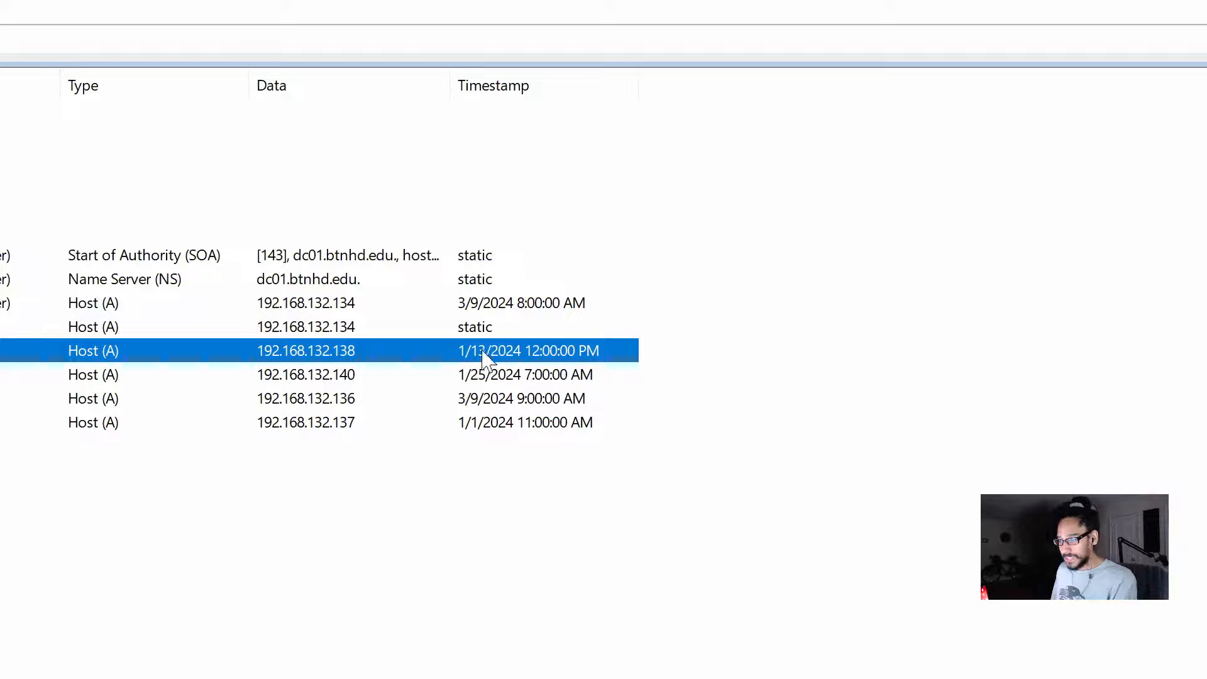
{"action": "right_click", "coordinate": [382, 552]}
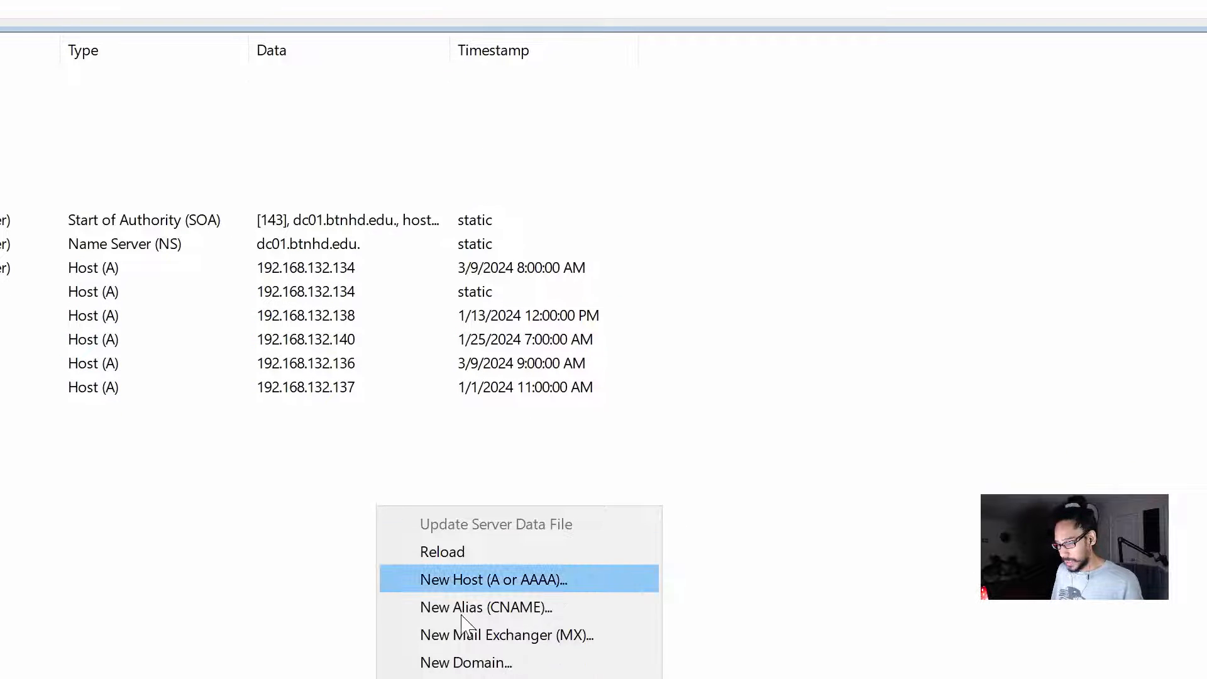
{"action": "left_click", "coordinate": [495, 580]}
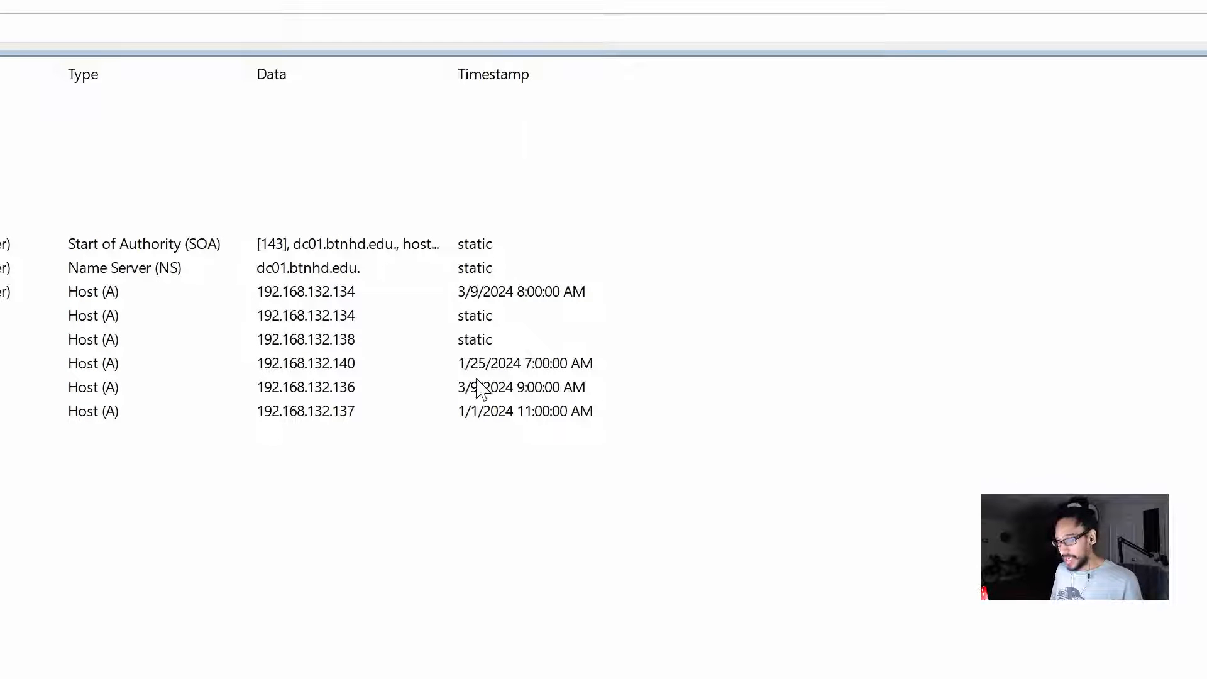
{"action": "left_click", "coordinate": [462, 346]}
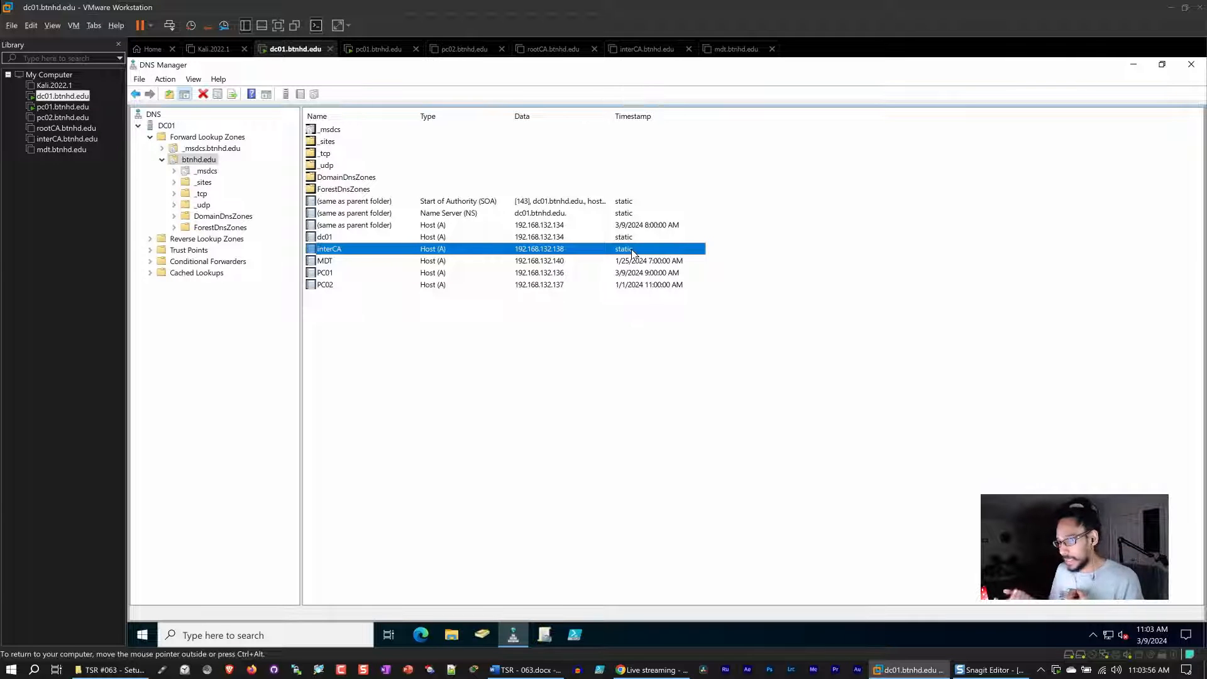
Clear the MDT host record's 'Delete this record when it becomes stale' option, apply it, and refresh the record list.
{"action": "left_click", "coordinate": [329, 263]}
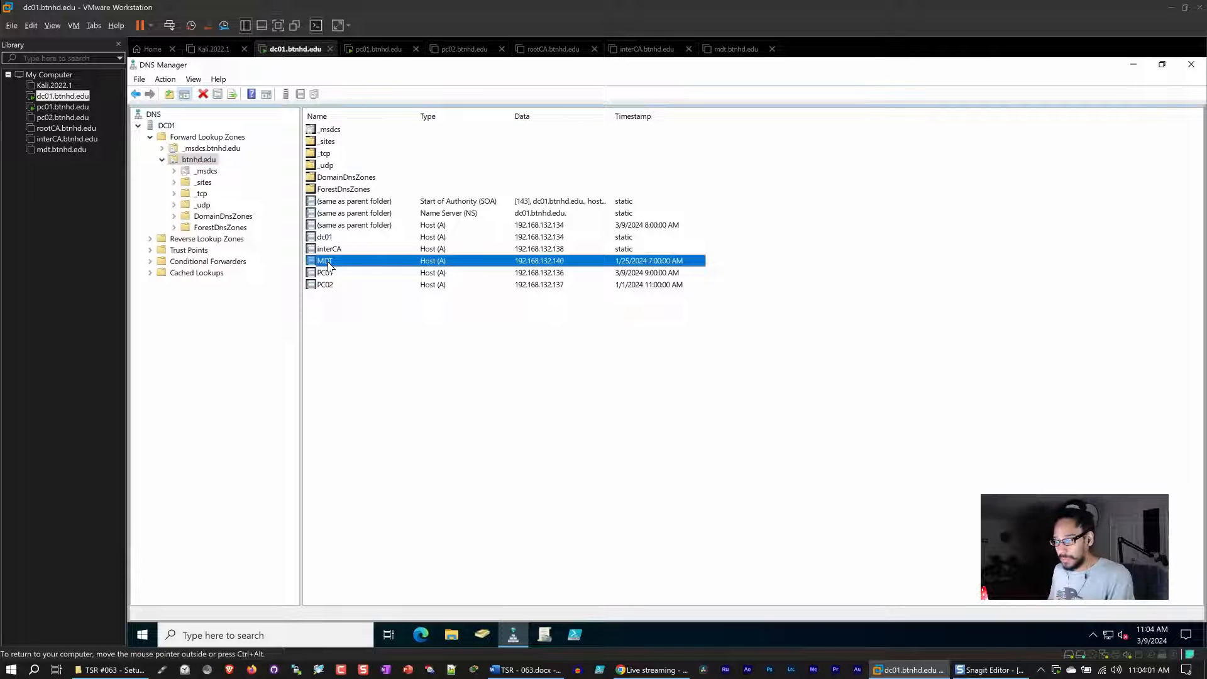
{"action": "double_click", "coordinate": [328, 262]}
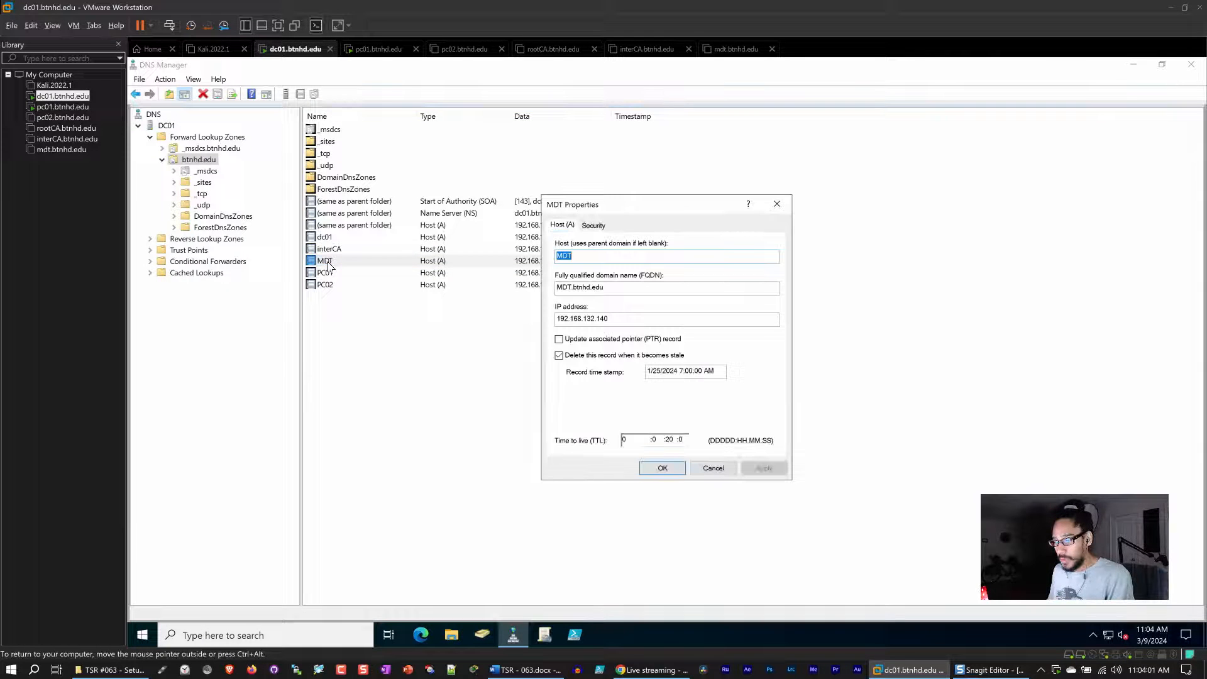
{"action": "left_click", "coordinate": [590, 357]}
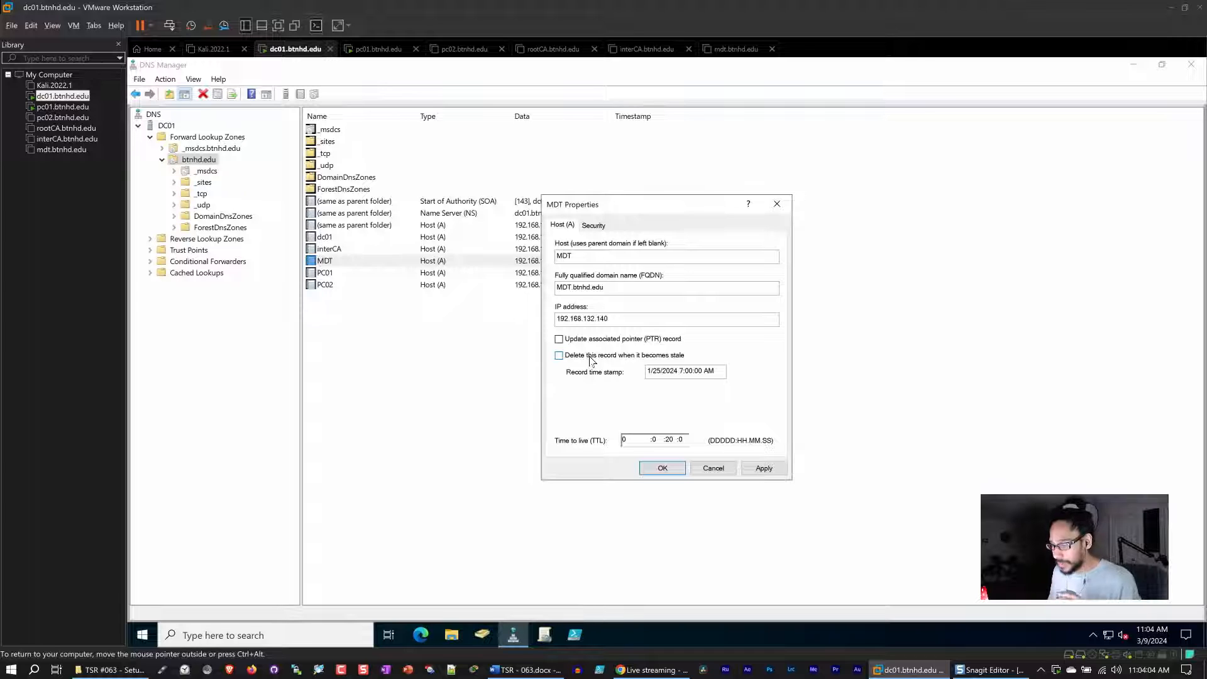
{"action": "left_click", "coordinate": [771, 471]}
{"action": "left_click", "coordinate": [663, 469]}
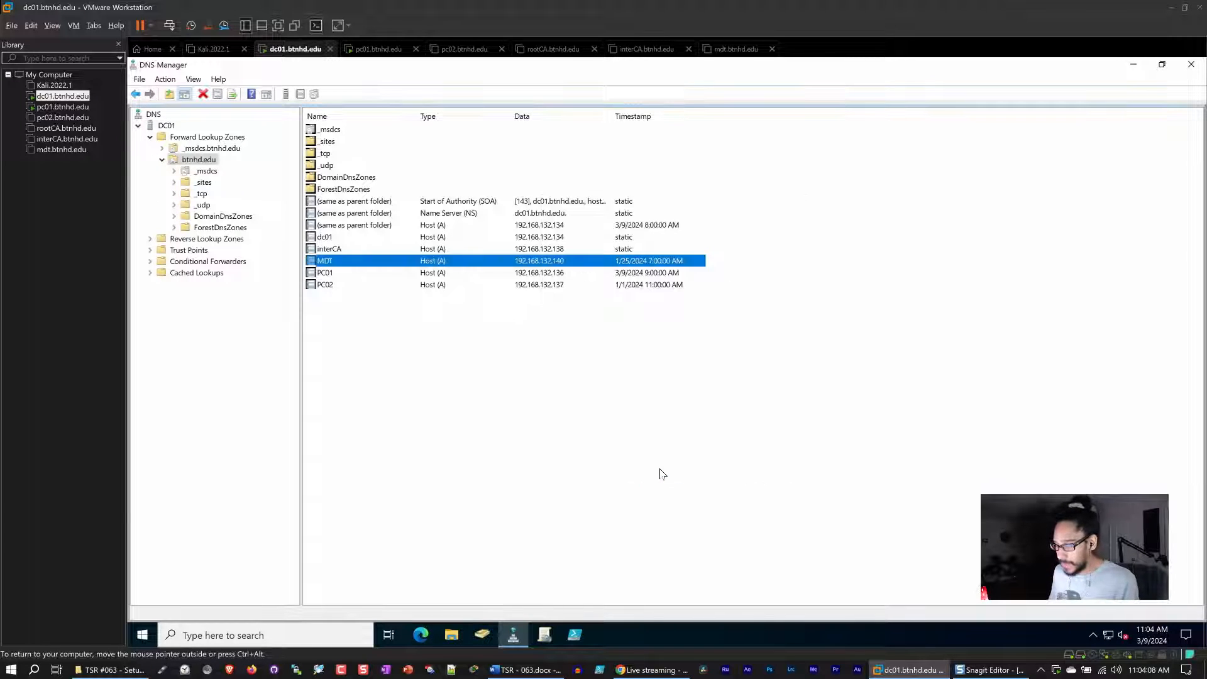
{"action": "right_click", "coordinate": [517, 393]}
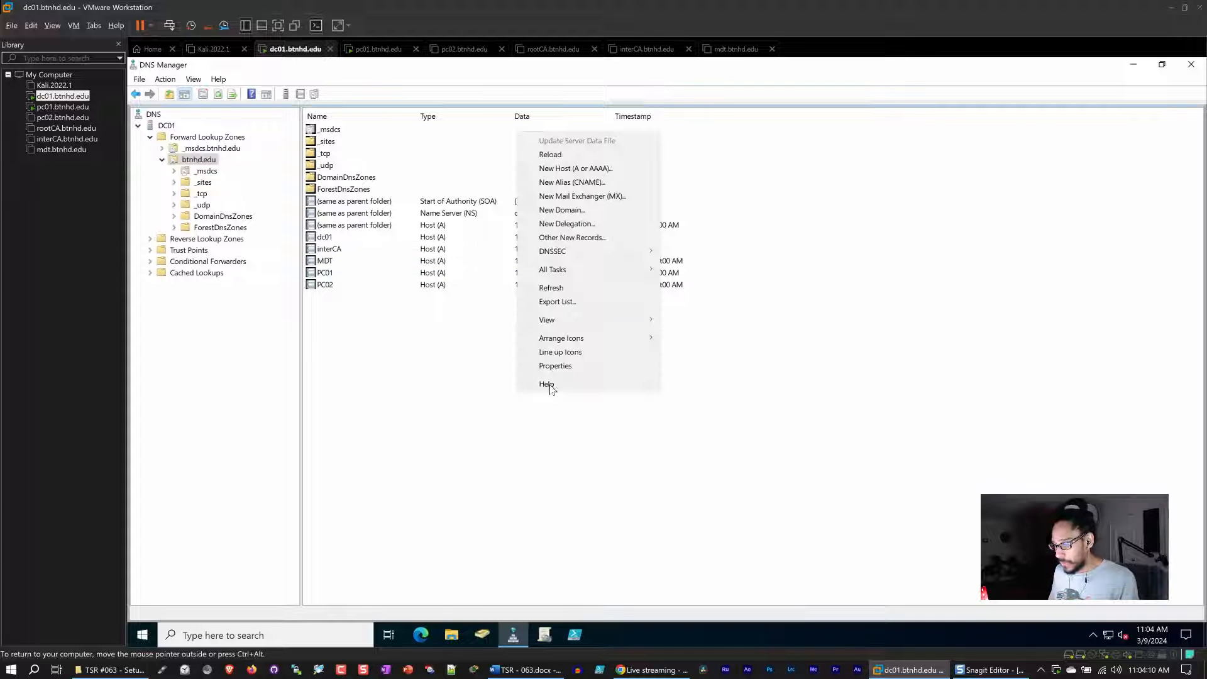
{"action": "left_click", "coordinate": [563, 290]}
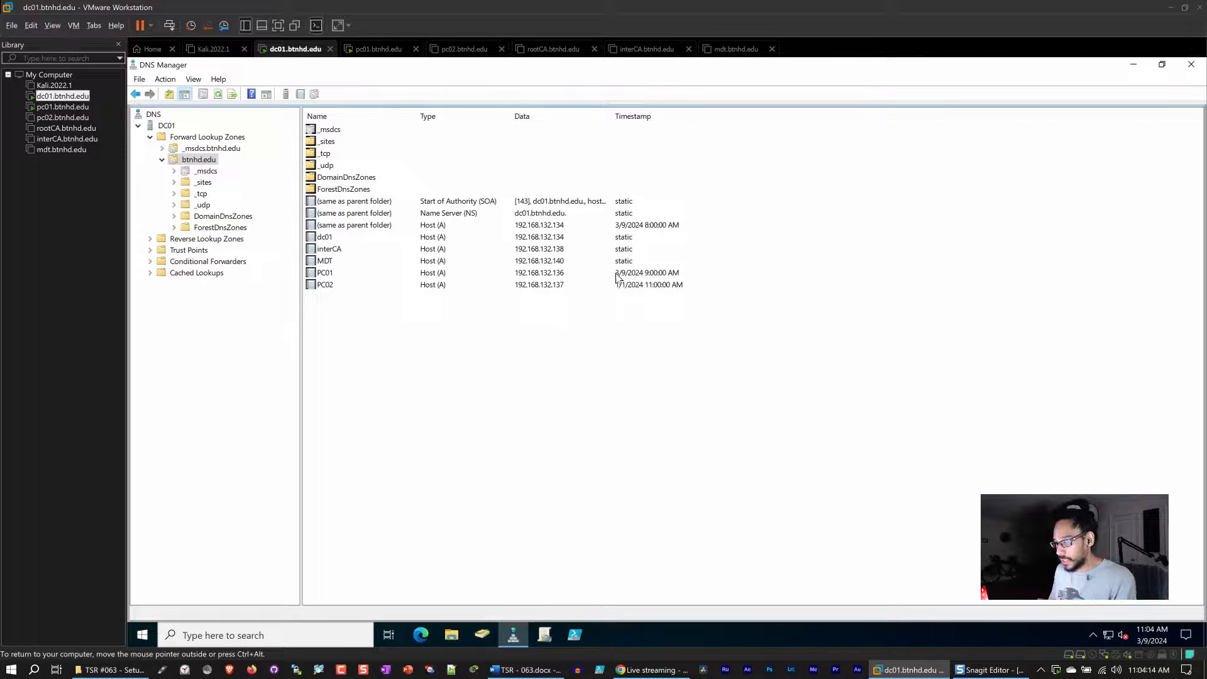
{"action": "left_click", "coordinate": [620, 269]}
{"action": "left_click", "coordinate": [619, 266]}
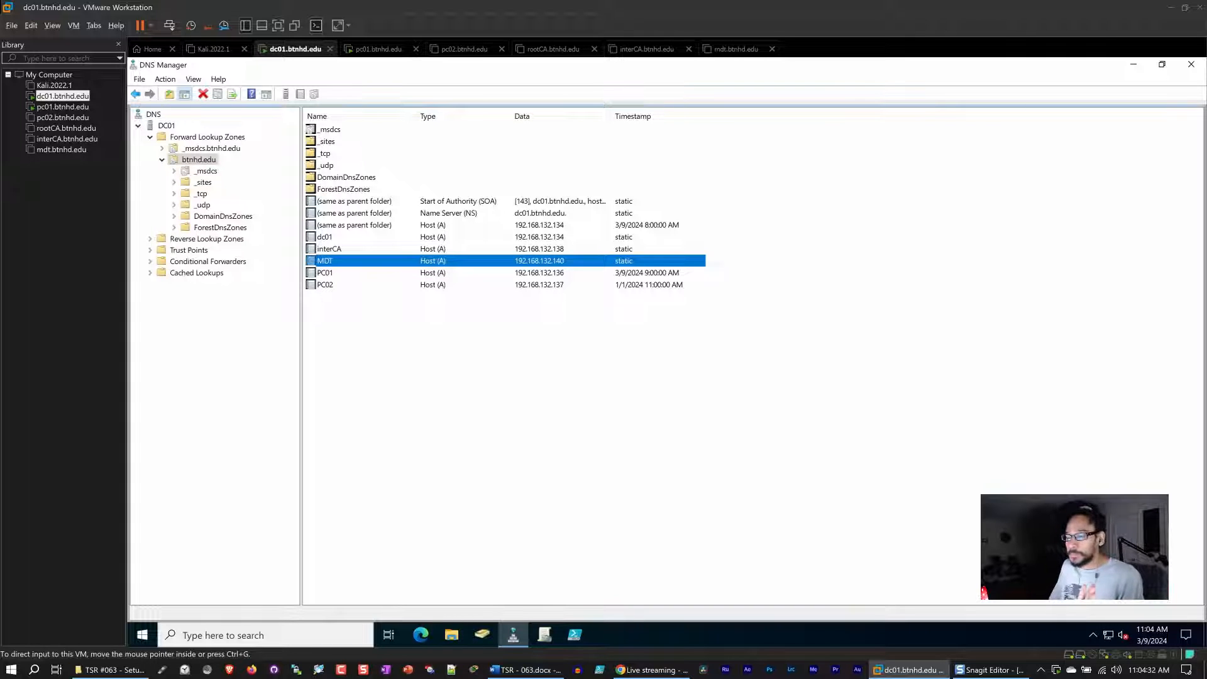
Enable scavenging of stale resource records for the btnhd.edu zone with 7-day no-refresh and refresh intervals.
{"action": "right_click", "coordinate": [203, 164]}
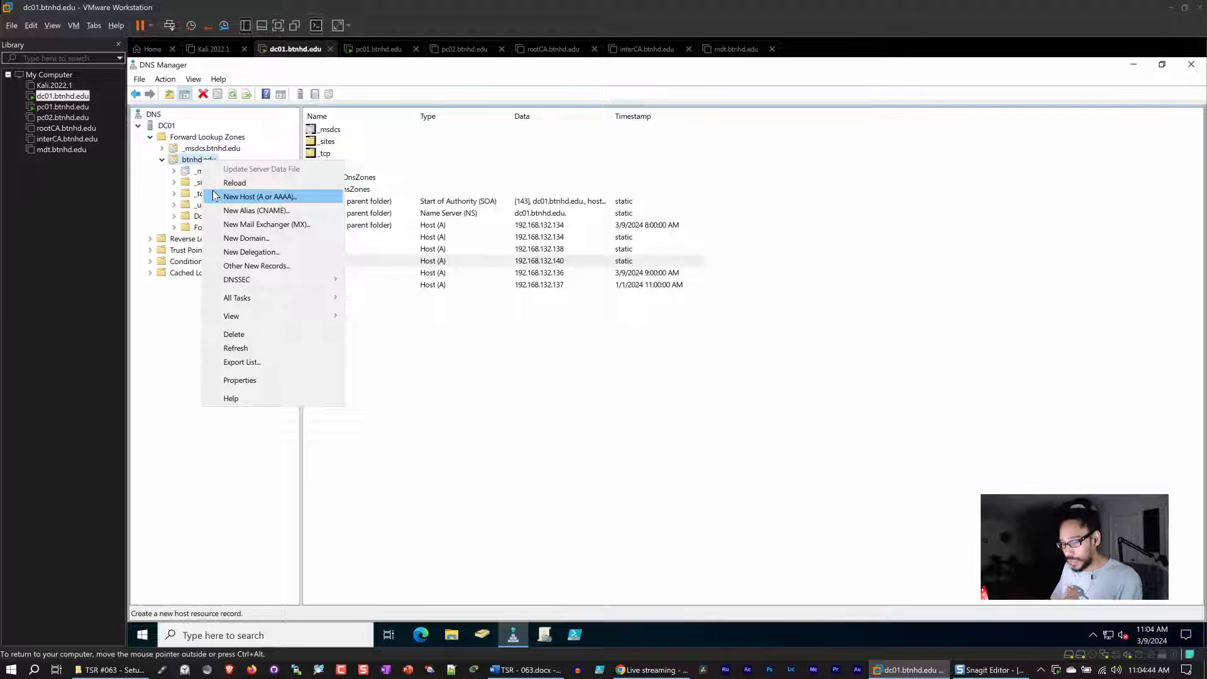
{"action": "left_click", "coordinate": [227, 381]}
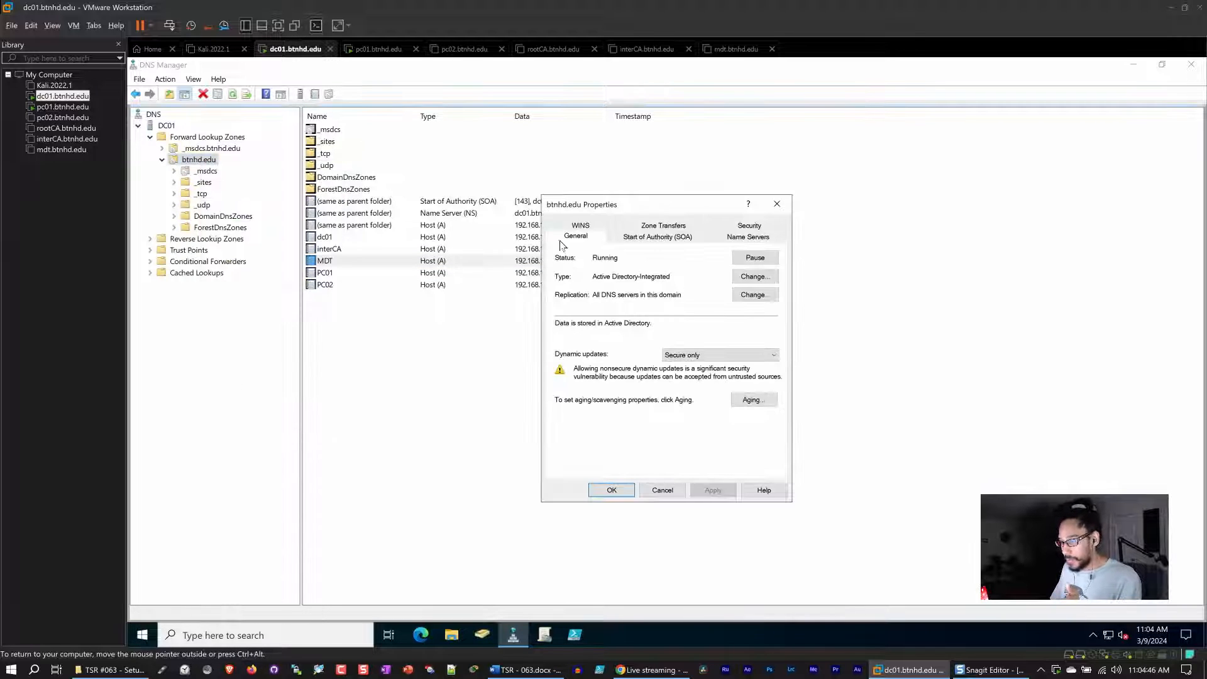
{"action": "left_click_drag", "start_coordinate": [639, 207], "coordinate": [628, 204]}
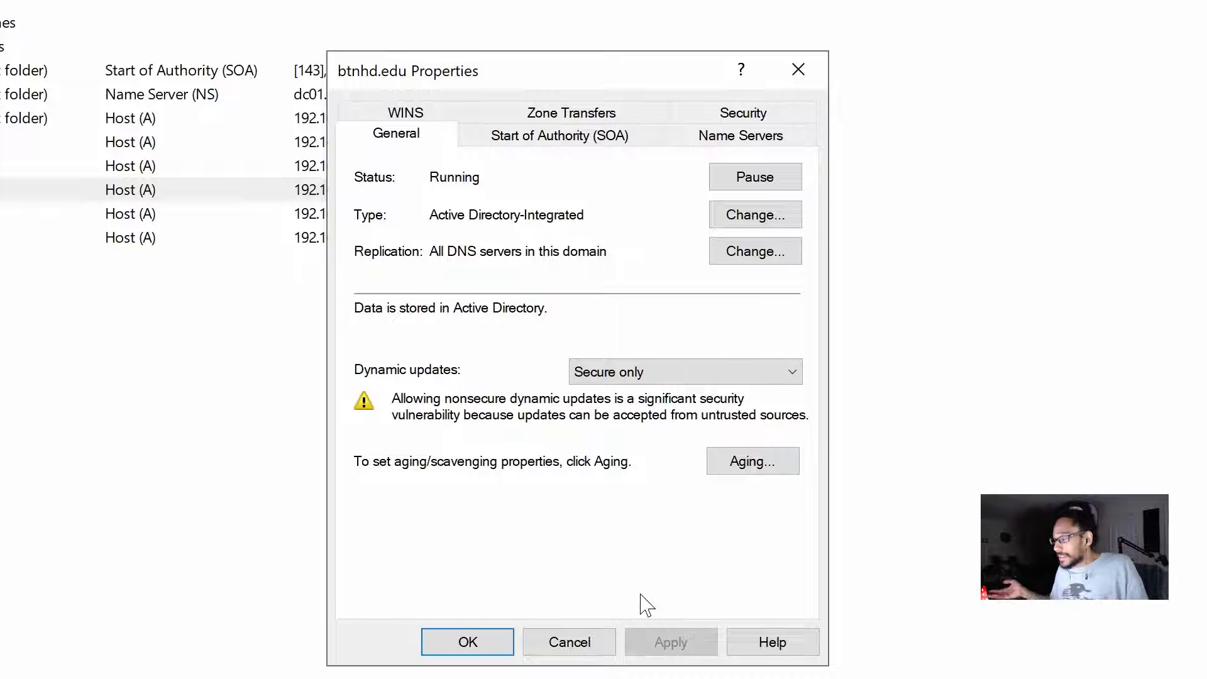
{"action": "left_click", "coordinate": [779, 465]}
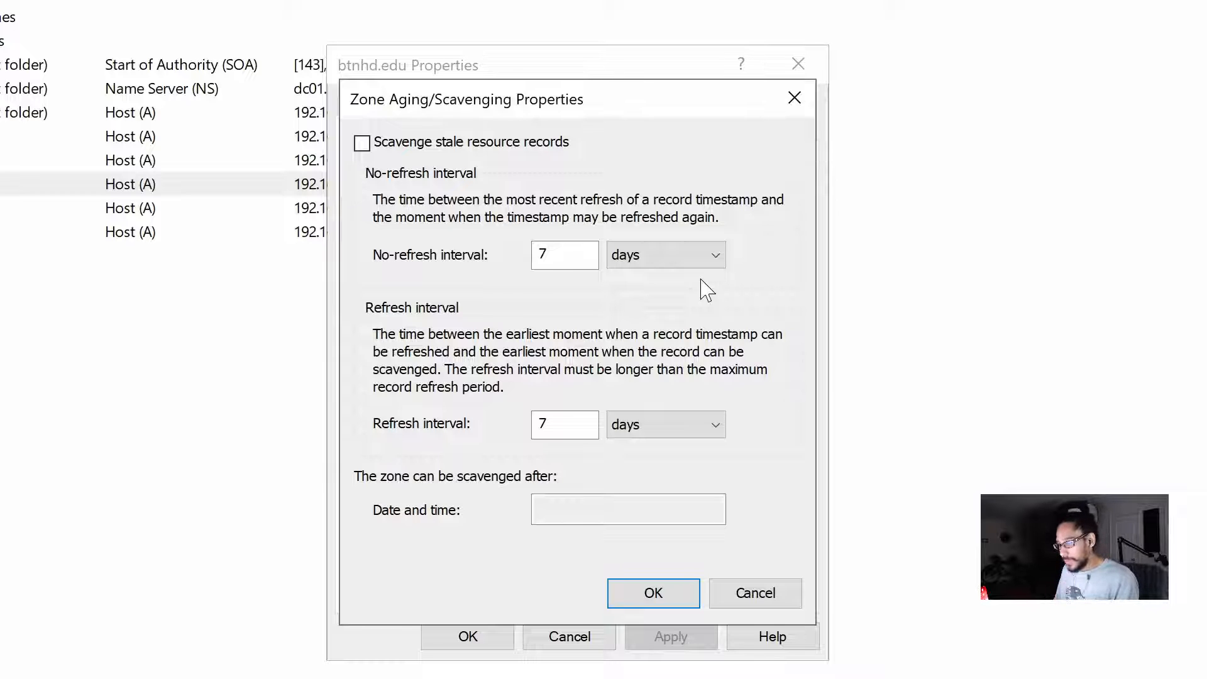
{"action": "left_click", "coordinate": [363, 144]}
{"action": "left_click_drag", "start_coordinate": [586, 256], "coordinate": [354, 279]}
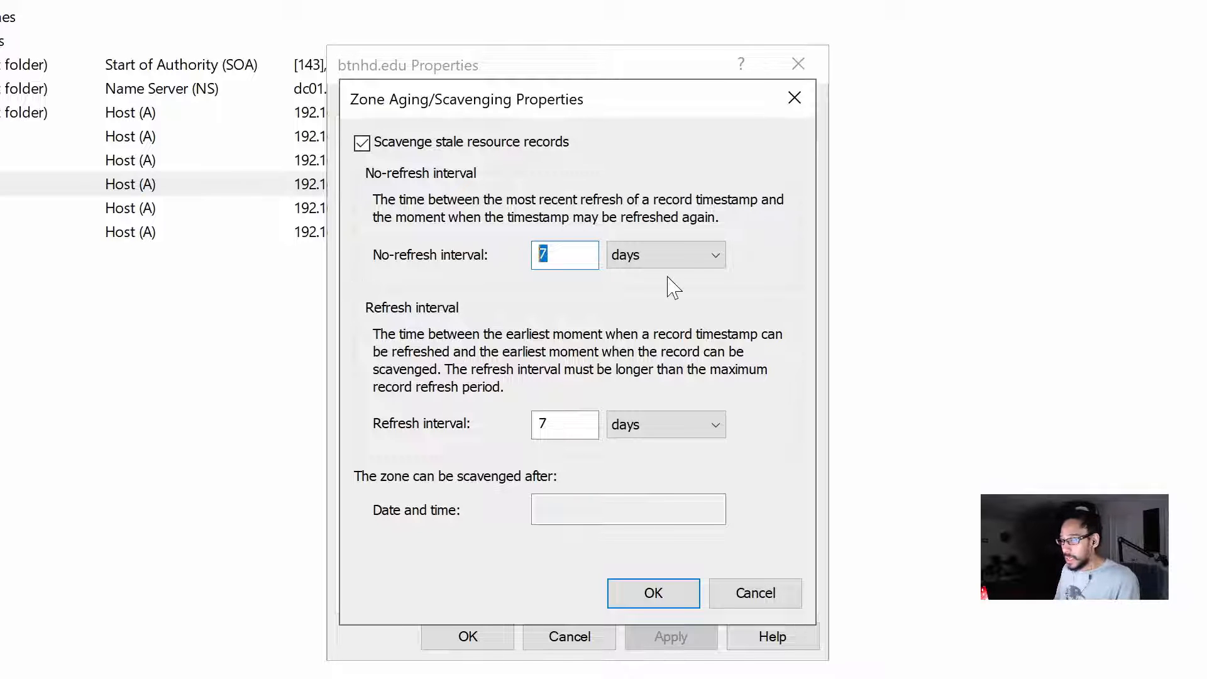
{"action": "left_click", "coordinate": [686, 257]}
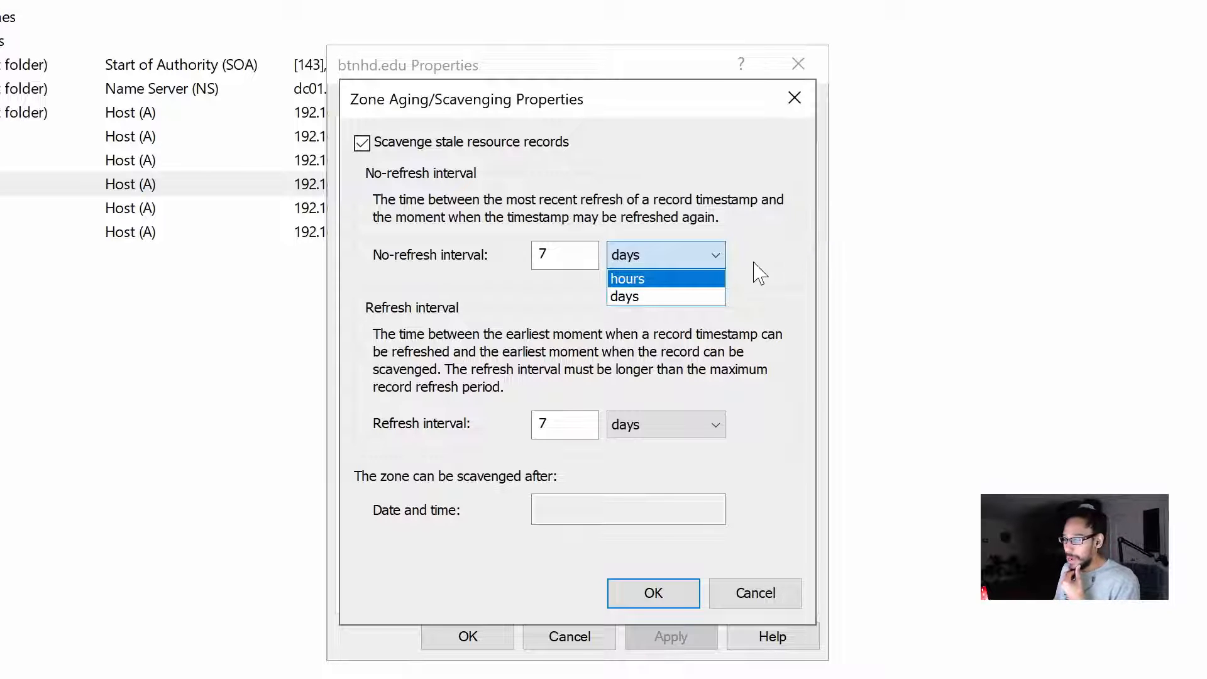
{"action": "left_click", "coordinate": [641, 295]}
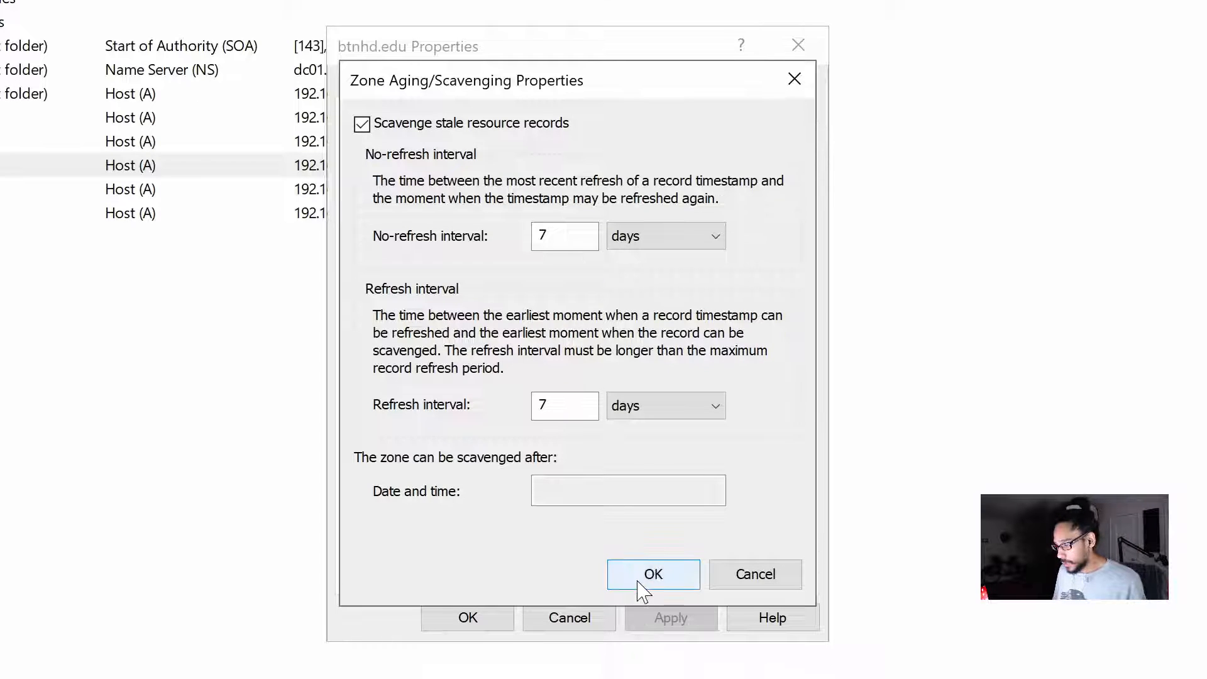
{"action": "left_click", "coordinate": [649, 600]}
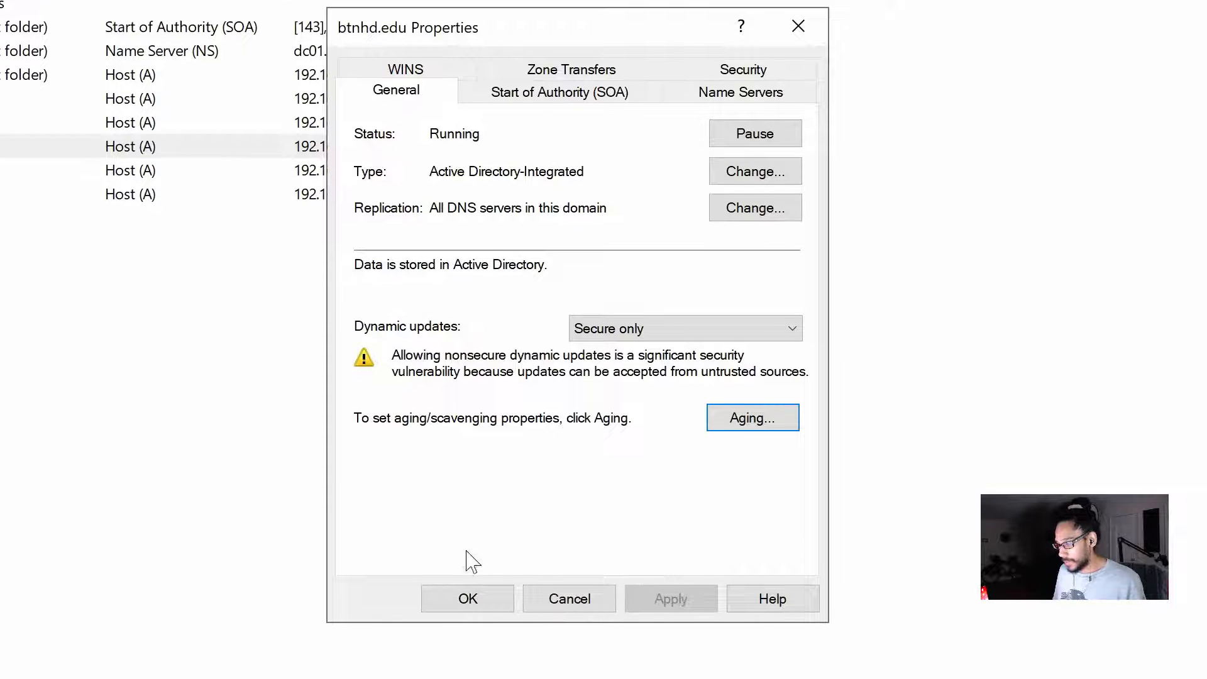
{"action": "left_click", "coordinate": [463, 617]}
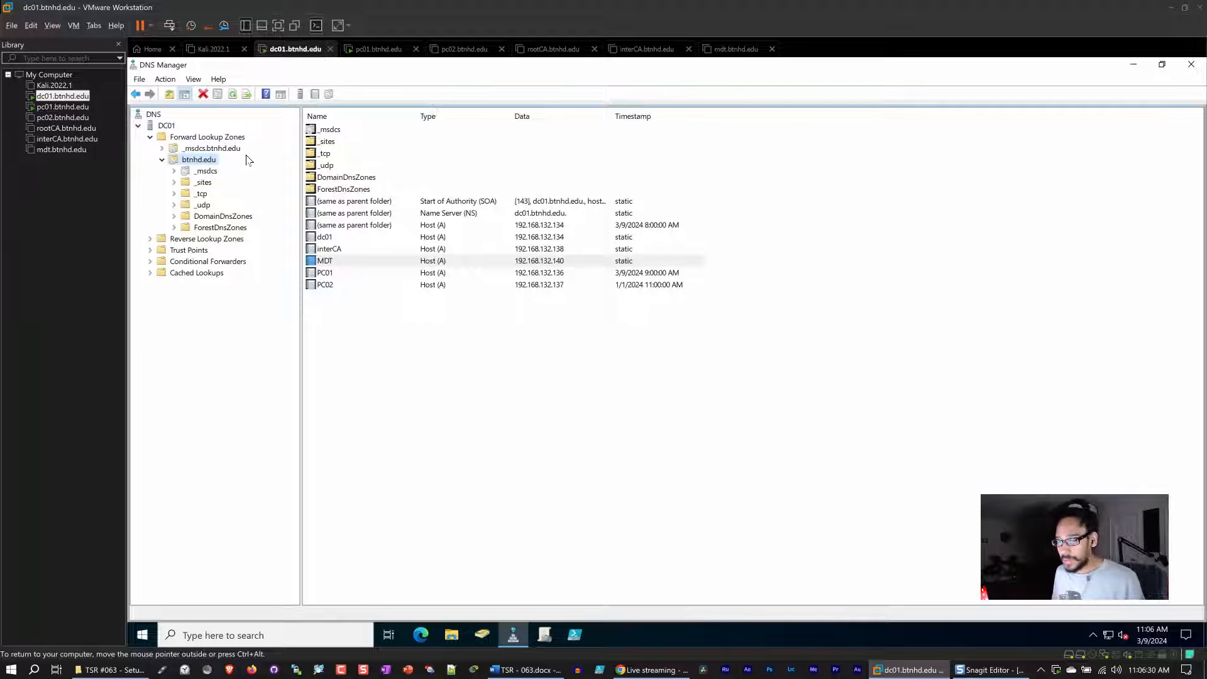
{"action": "left_click", "coordinate": [167, 127]}
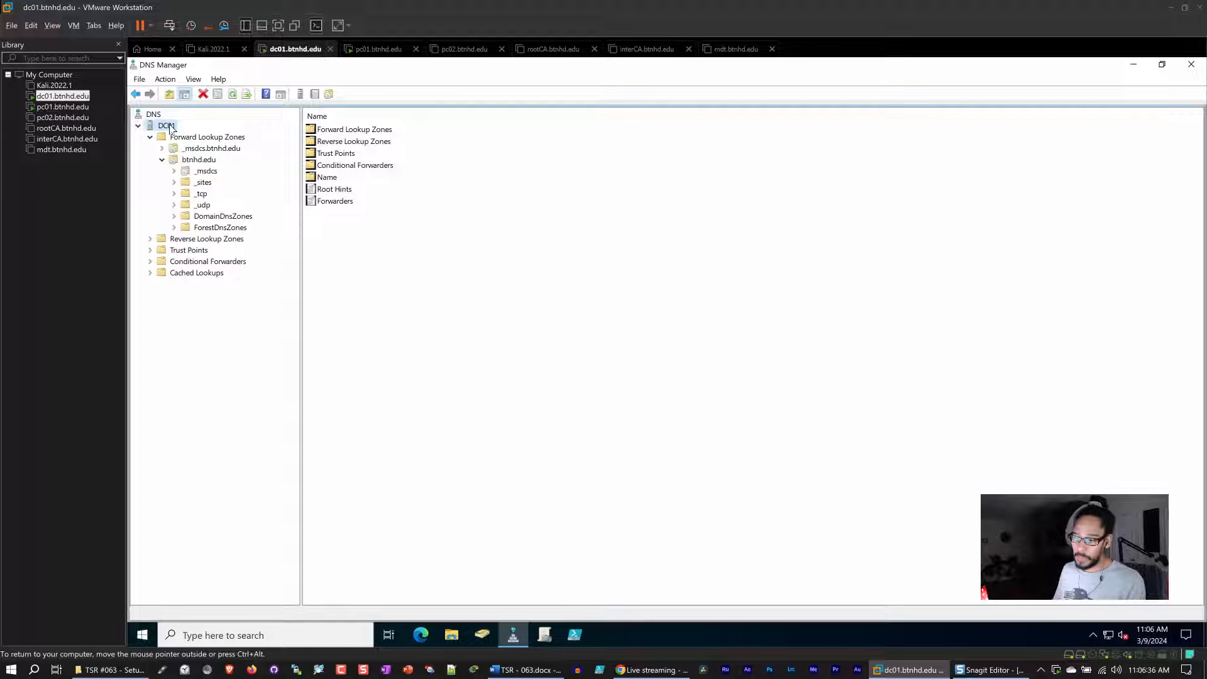
{"action": "right_click", "coordinate": [170, 129]}
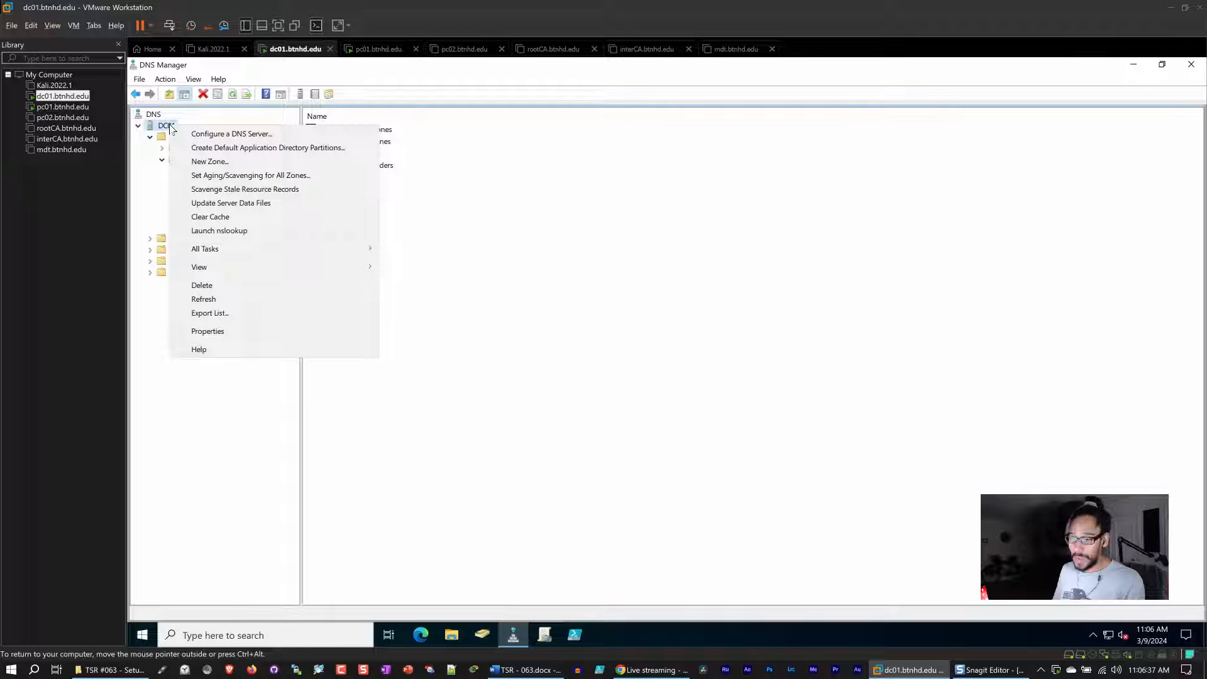
{"action": "left_click", "coordinate": [225, 332]}
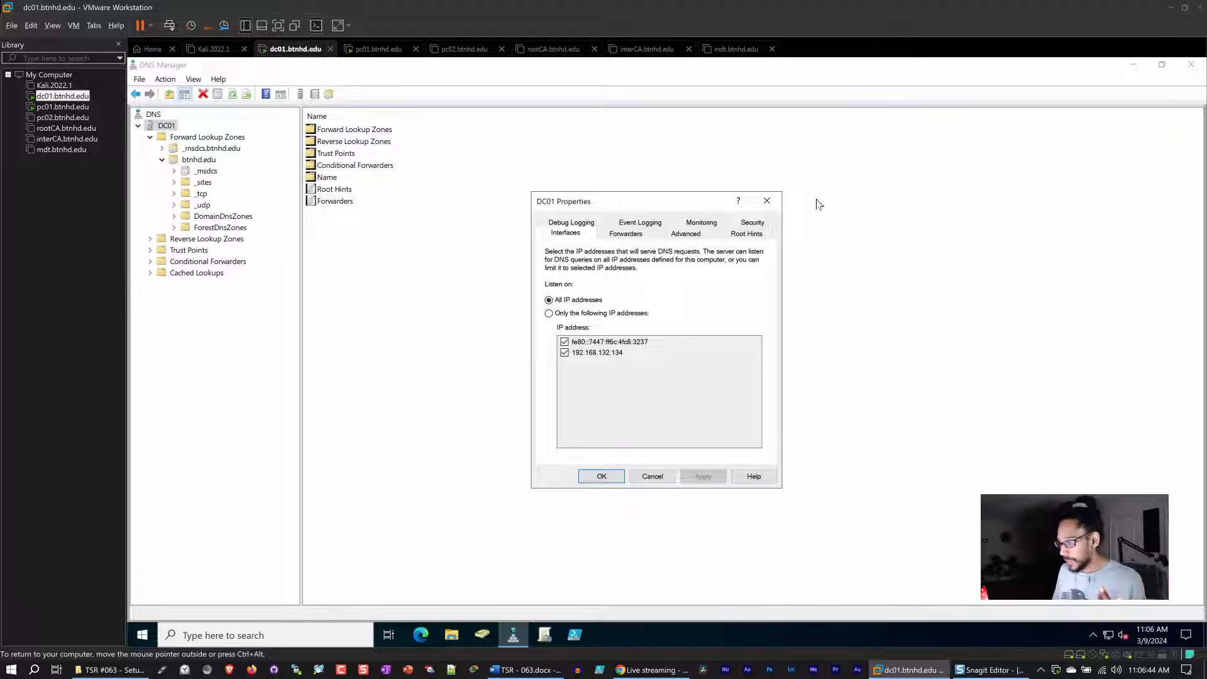
{"action": "left_click", "coordinate": [767, 200]}
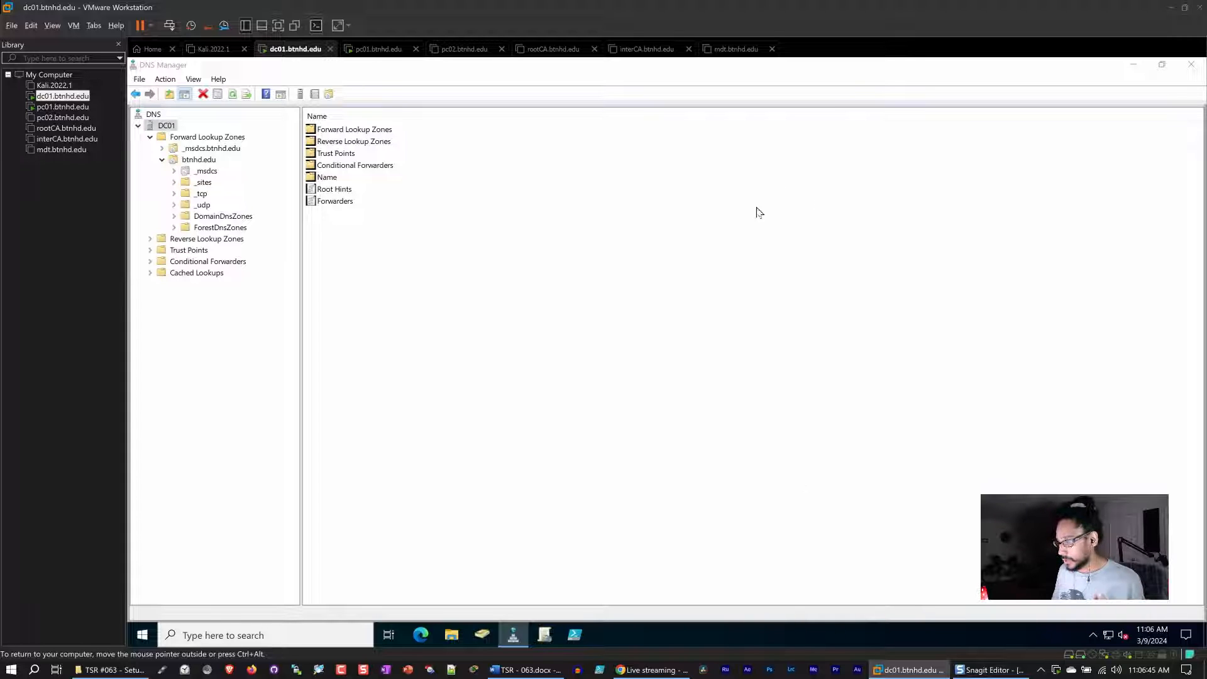
Enable automatic scavenging of stale records on the DC01 server with a scavenging period of 7 days.
{"action": "right_click", "coordinate": [171, 128]}
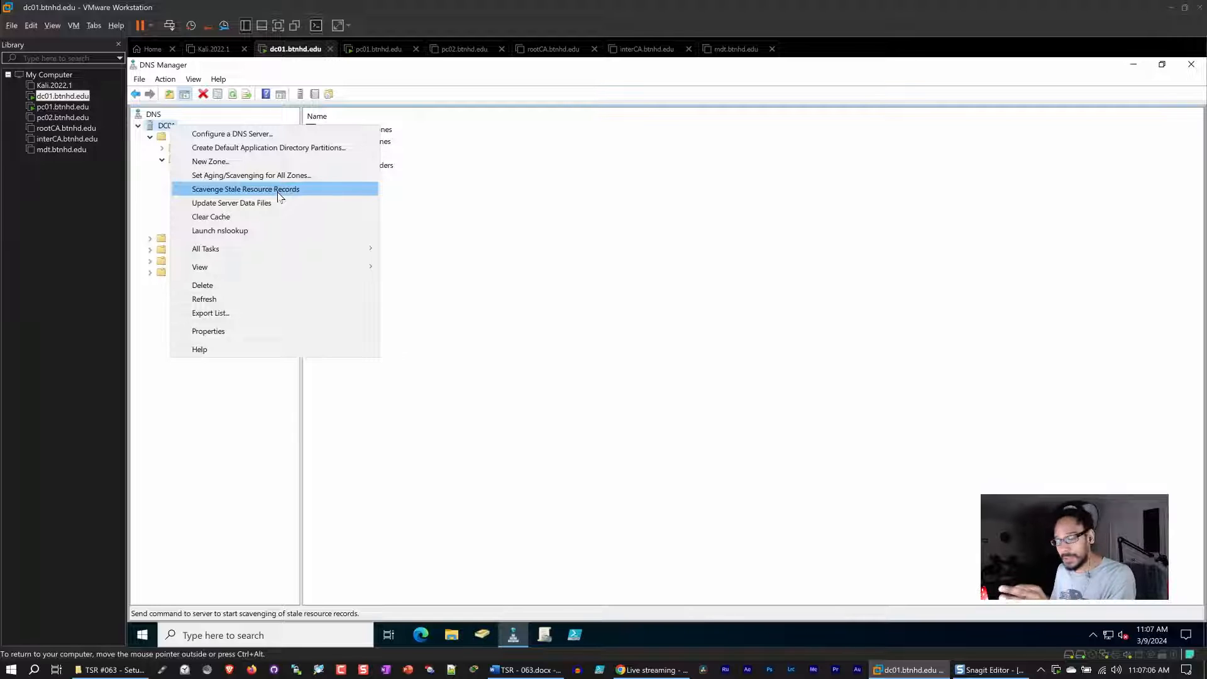
{"action": "left_click", "coordinate": [251, 332]}
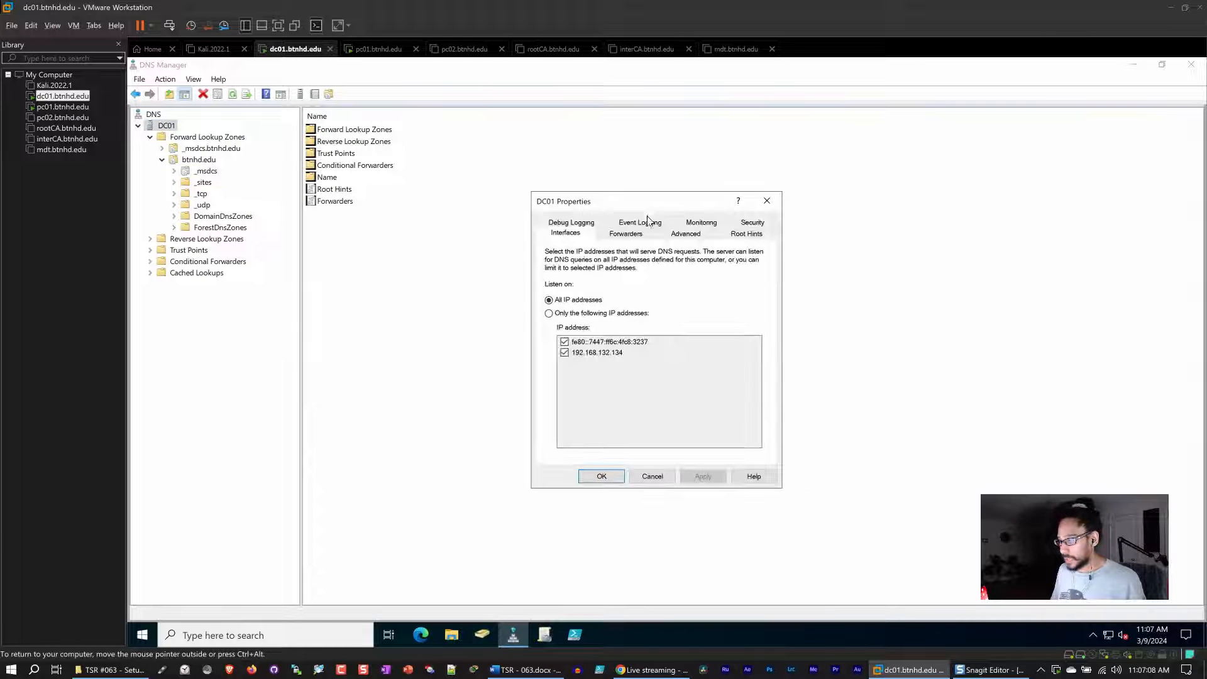
{"action": "left_click", "coordinate": [686, 237]}
{"action": "left_click_drag", "start_coordinate": [678, 201], "coordinate": [671, 199]}
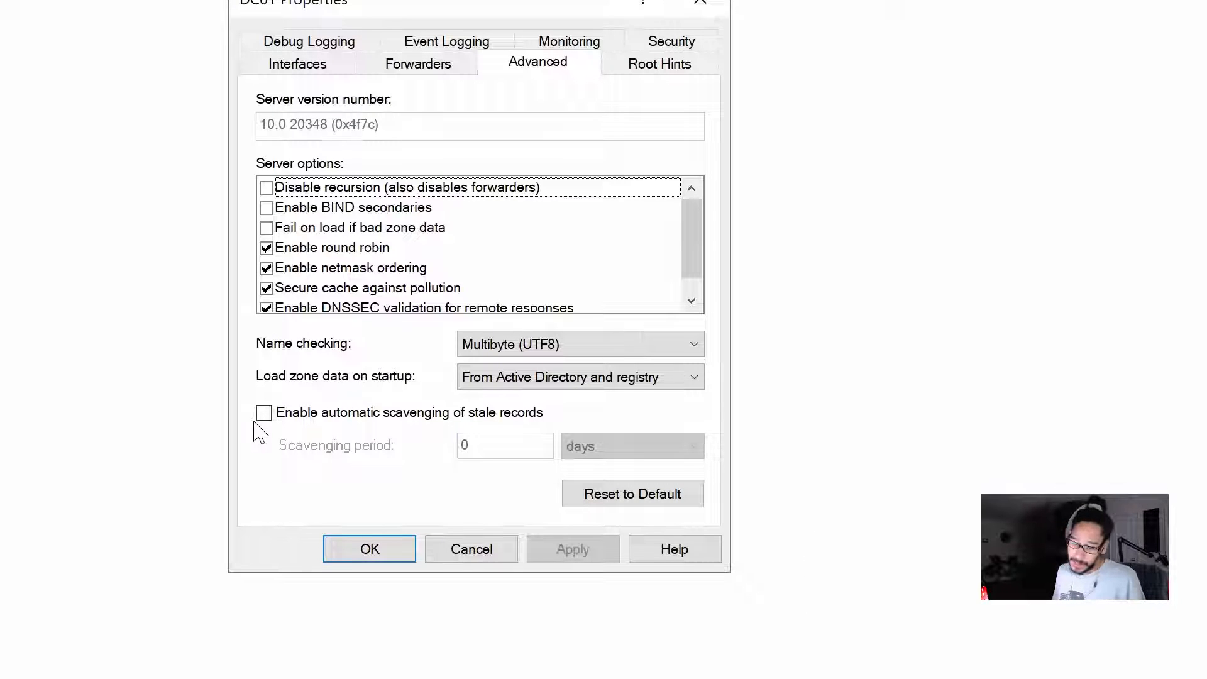
{"action": "left_click", "coordinate": [264, 413]}
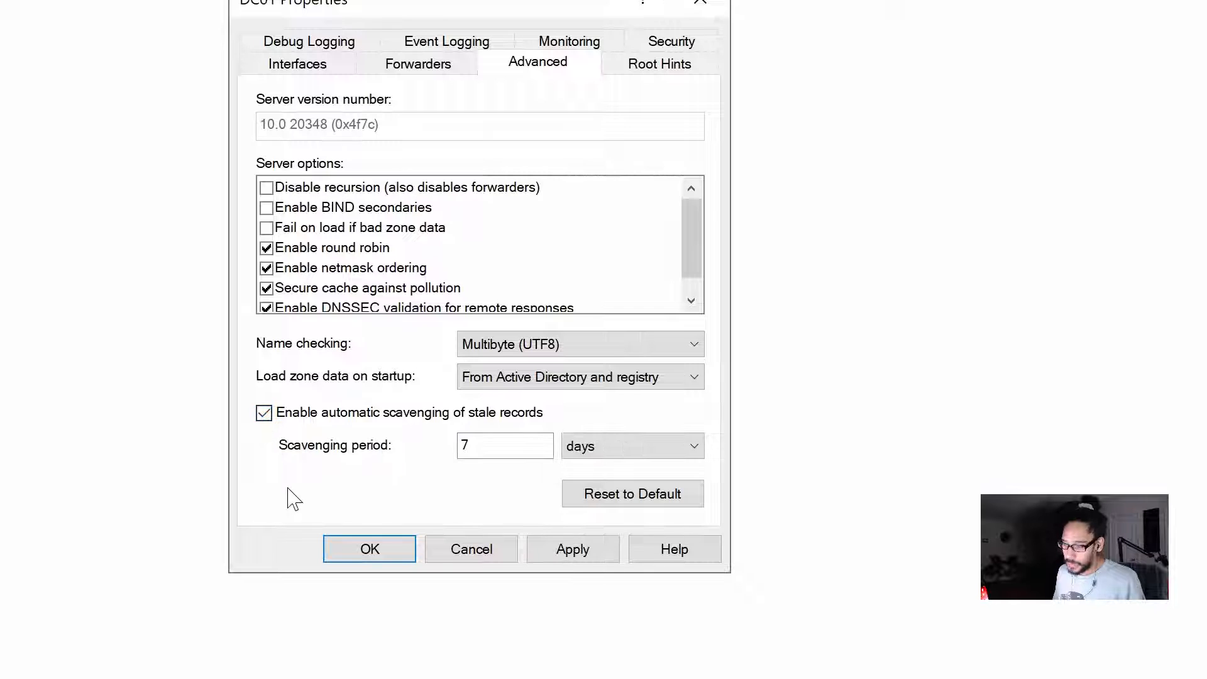
{"action": "left_click", "coordinate": [507, 444]}
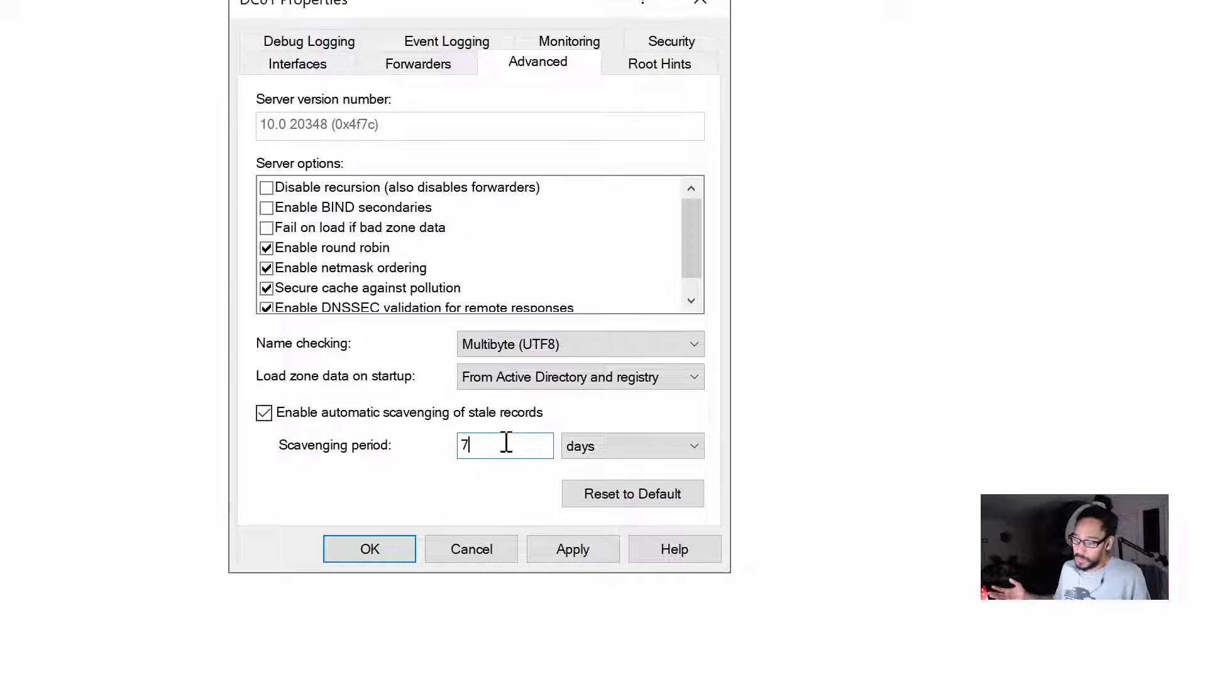
{"action": "left_click", "coordinate": [672, 448]}
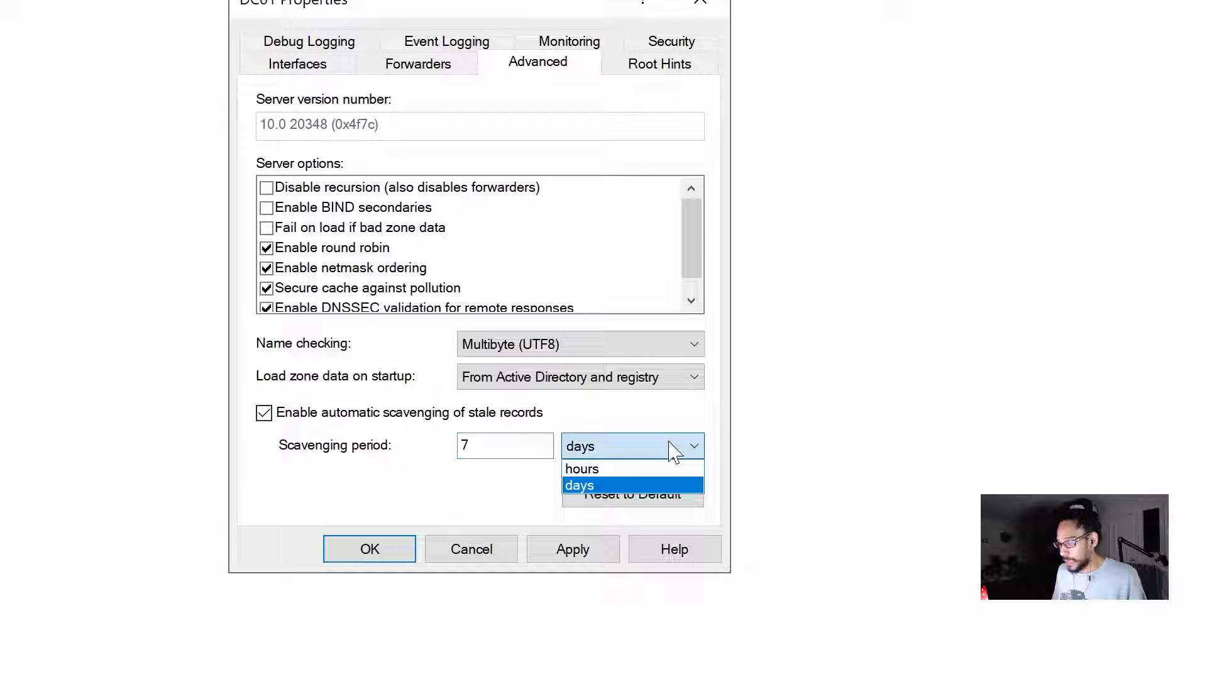
{"action": "left_click", "coordinate": [639, 419]}
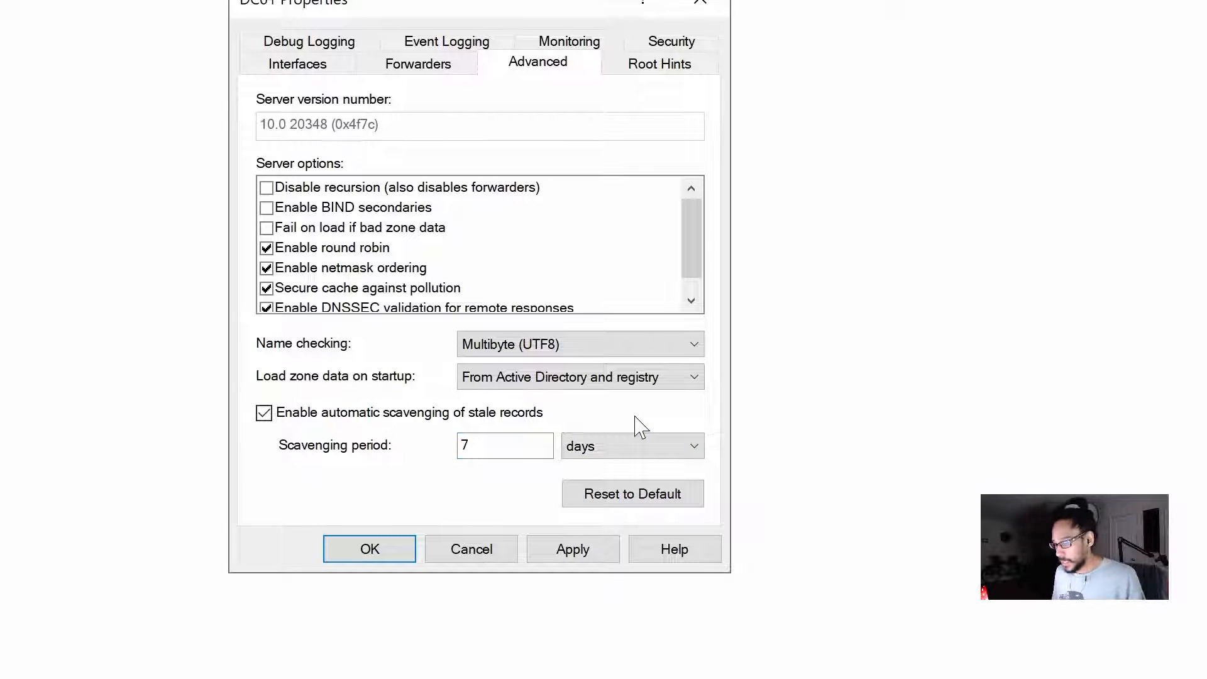
{"action": "left_click_drag", "start_coordinate": [483, 447], "coordinate": [414, 469]}
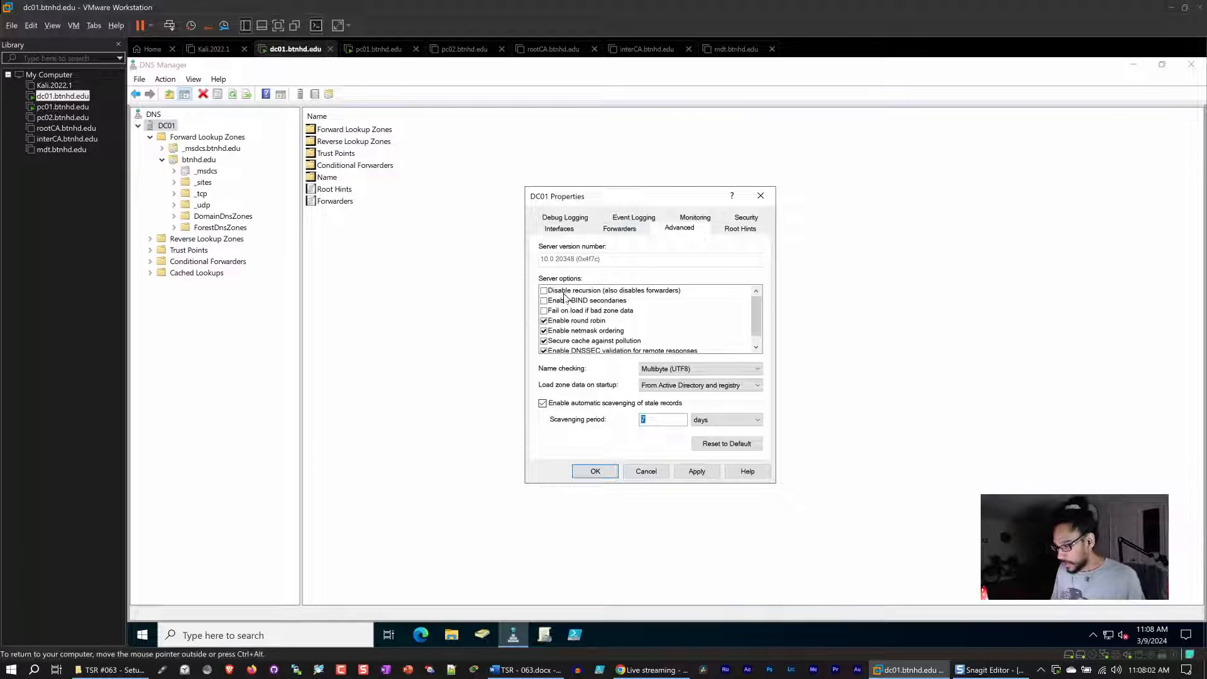
{"action": "left_click", "coordinate": [696, 472]}
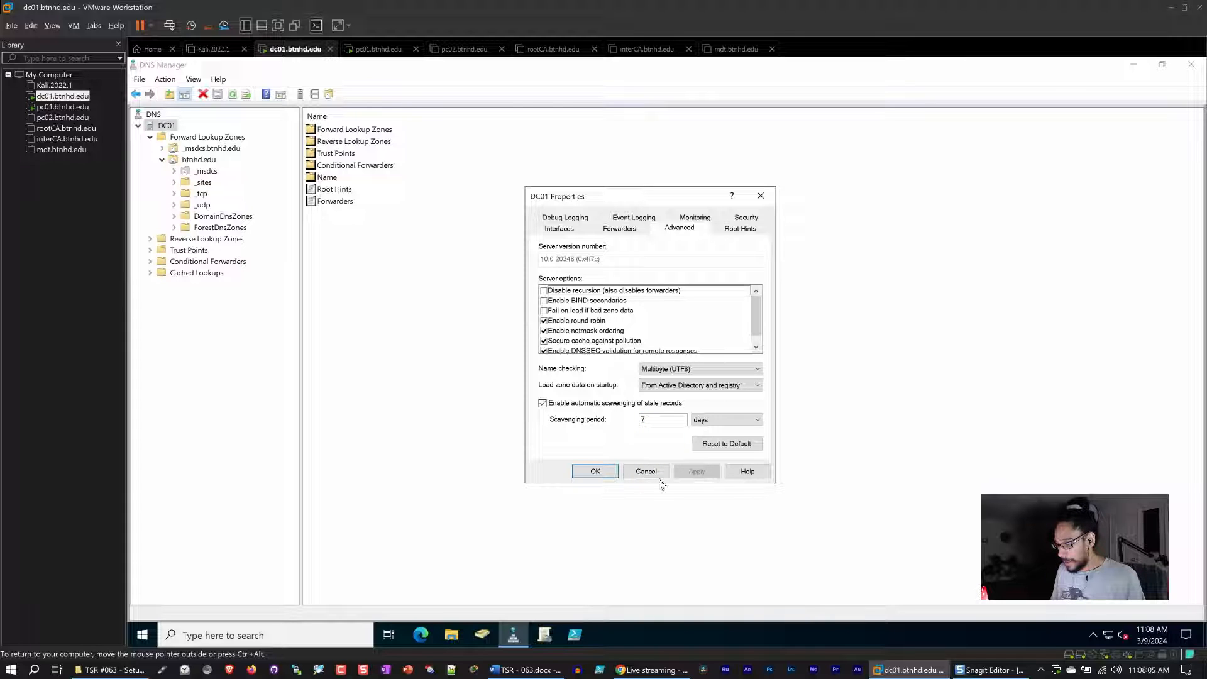
{"action": "left_click", "coordinate": [605, 476]}
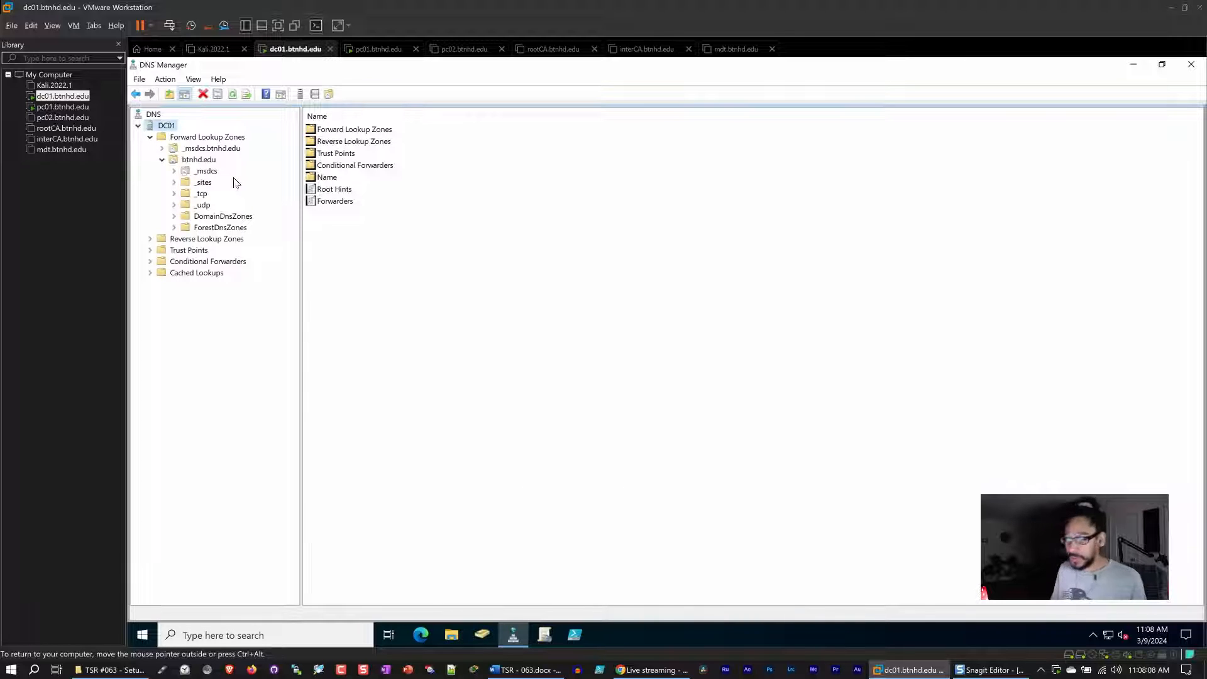